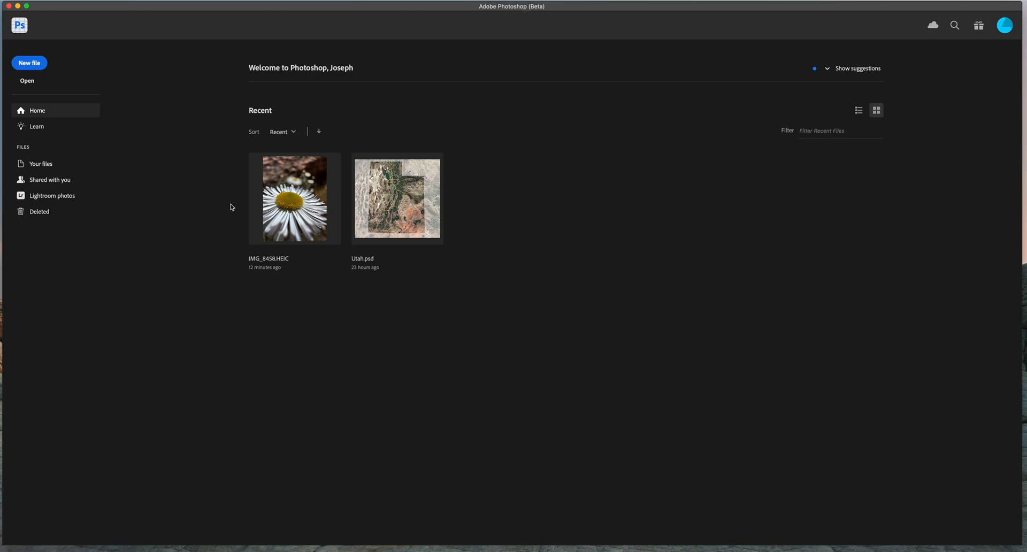
Step: Open IMG_8458.HEIC, select a wide rectangle around the main daisy's centre and upper petals, and generatively fill it with "add a bee to the flower"
{"action": "left_click", "coordinate": [290, 213]}
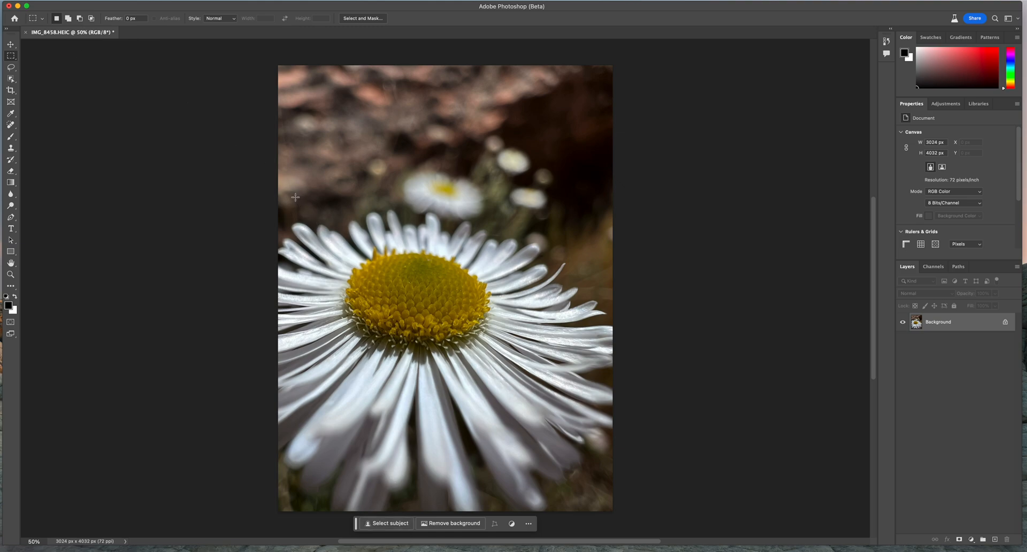
{"action": "left_click_drag", "start_coordinate": [280, 181], "coordinate": [607, 367]}
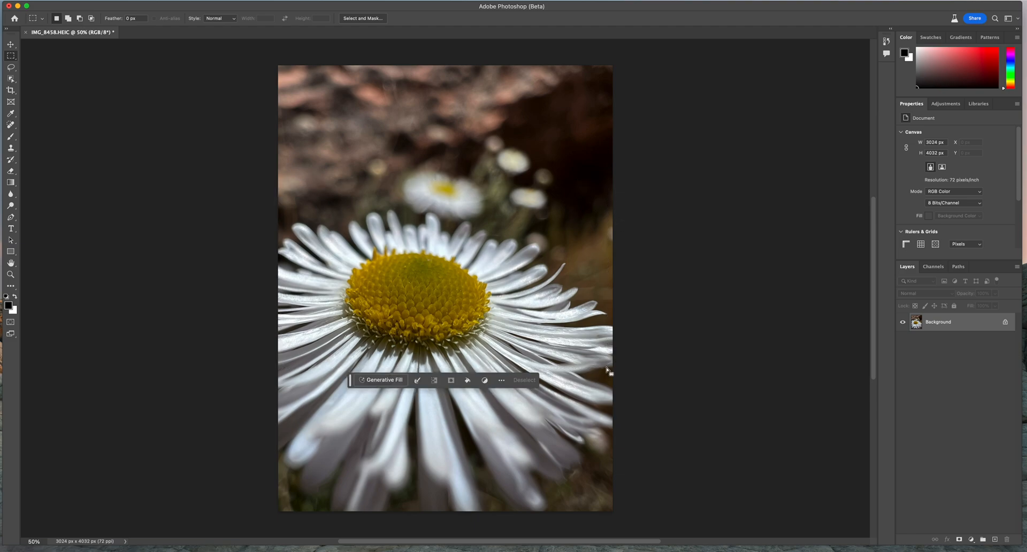
{"action": "left_click", "coordinate": [381, 380]}
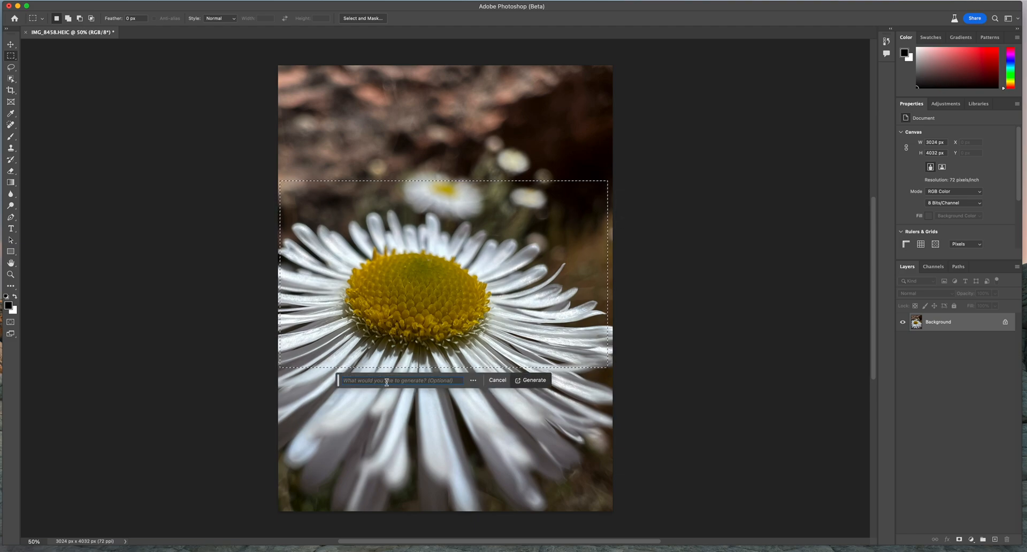
{"action": "type", "text": "add a bee to"}
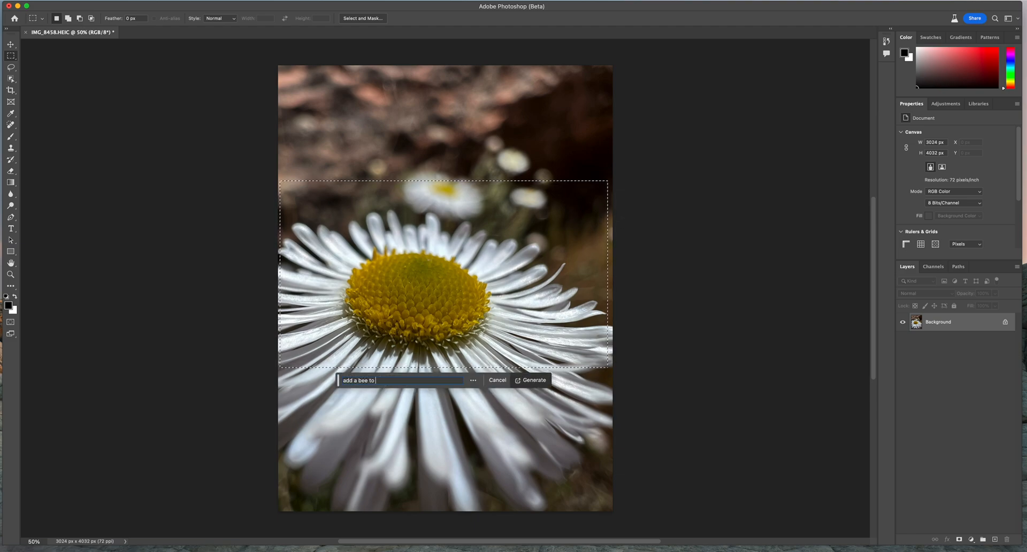
{"action": "type", "text": " the flower"}
{"action": "key", "text": "Return"}
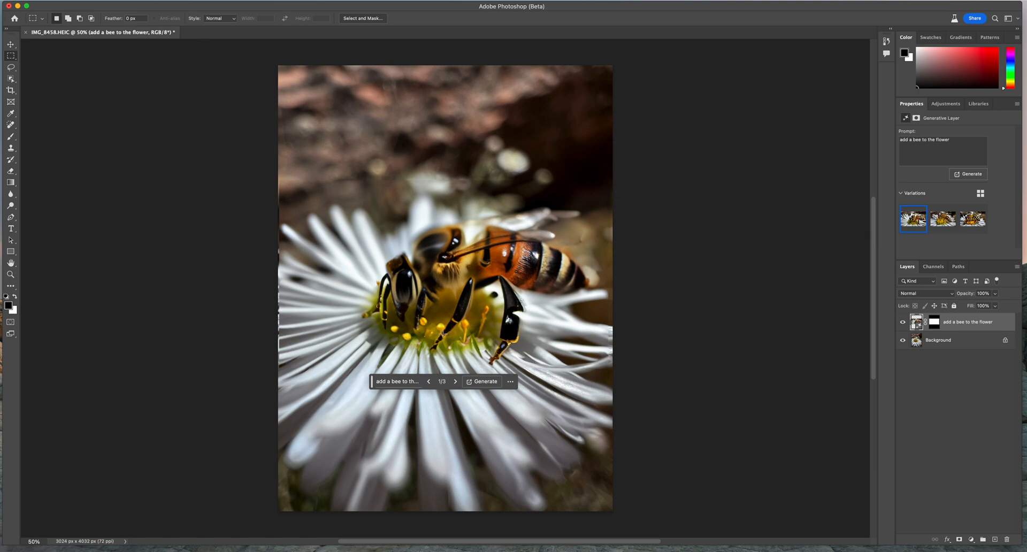
Step: Compare the three generated bee variations on the canvas, ending on the third one
{"action": "mouse_move", "coordinate": [947, 217]}
{"action": "left_click", "coordinate": [942, 219]}
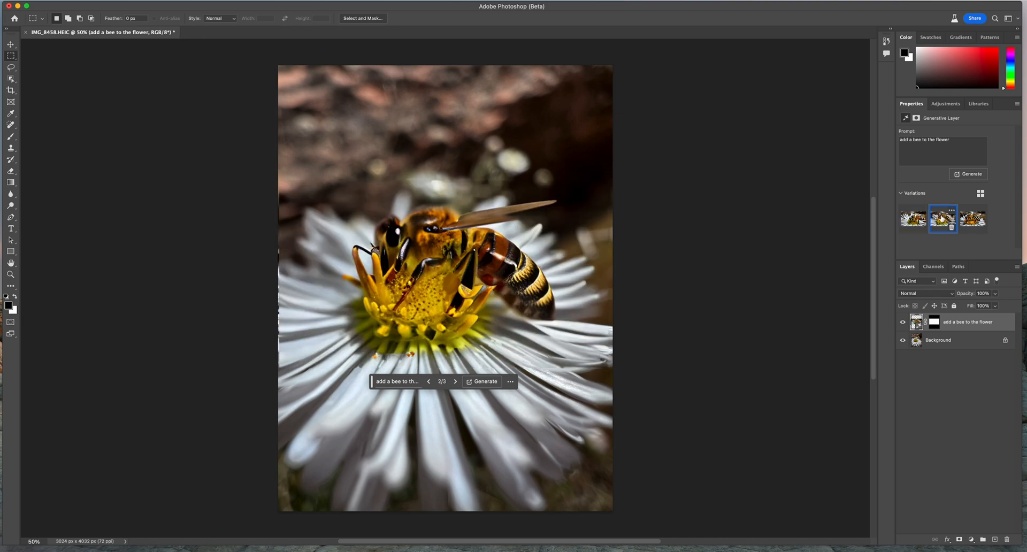
{"action": "left_click", "coordinate": [971, 219]}
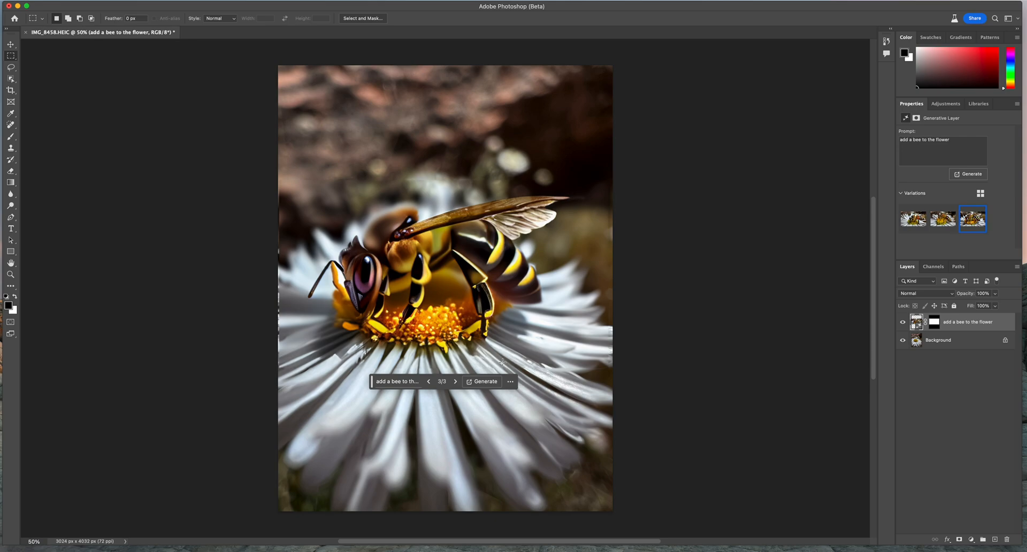
{"action": "left_click", "coordinate": [914, 224]}
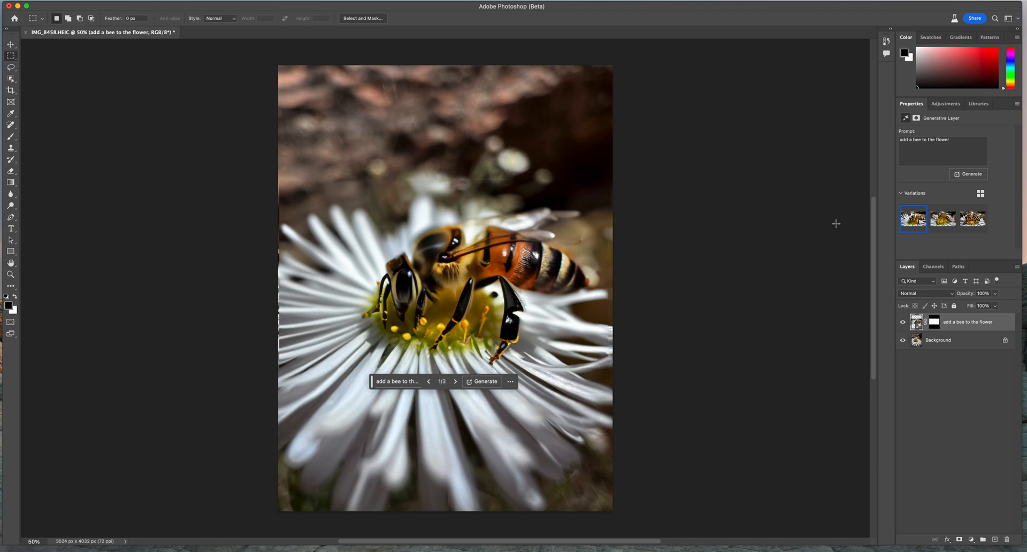
{"action": "left_click", "coordinate": [943, 219]}
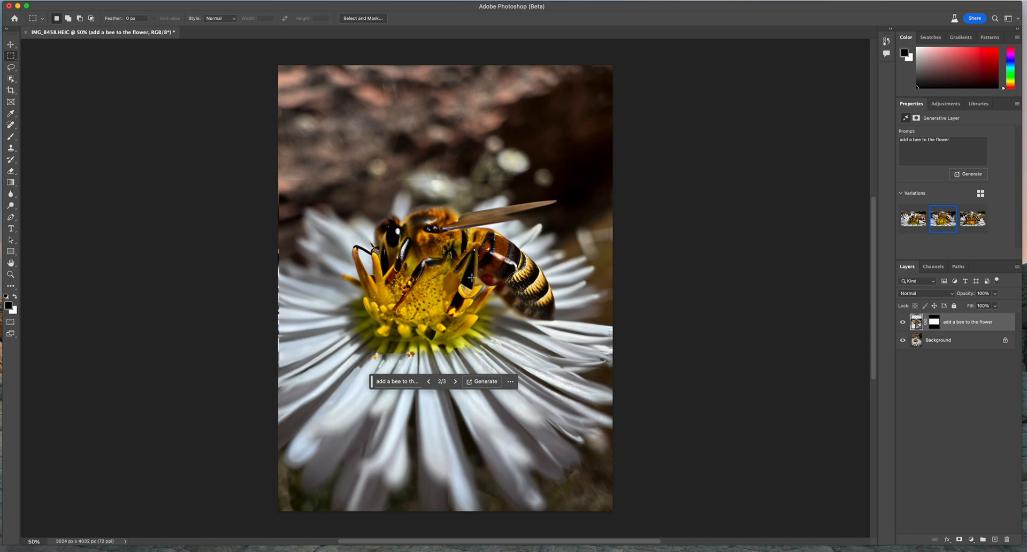
{"action": "left_click", "coordinate": [972, 219]}
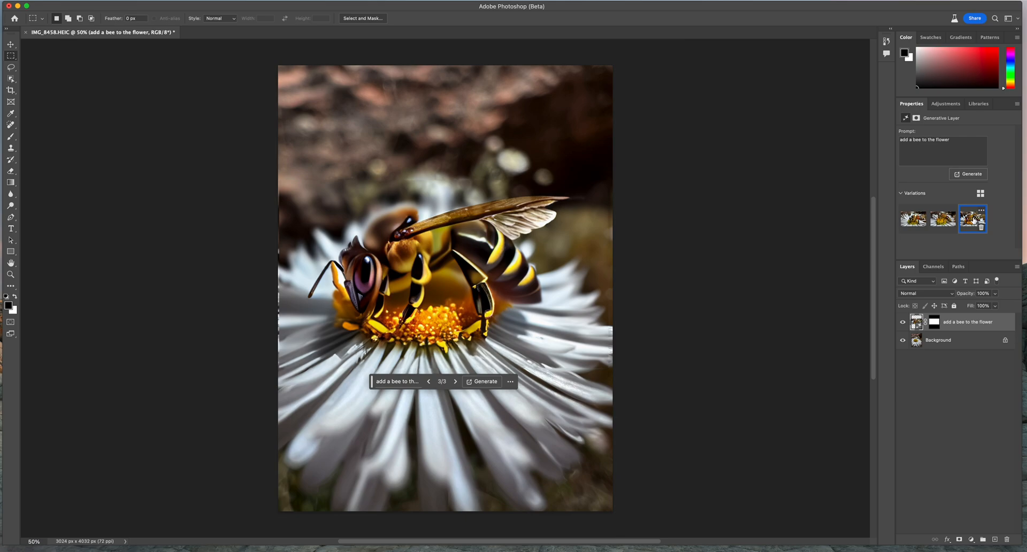
Step: Change the generative layer's prompt to "add a native bee to the flower" and generate new variations
{"action": "left_click", "coordinate": [400, 382]}
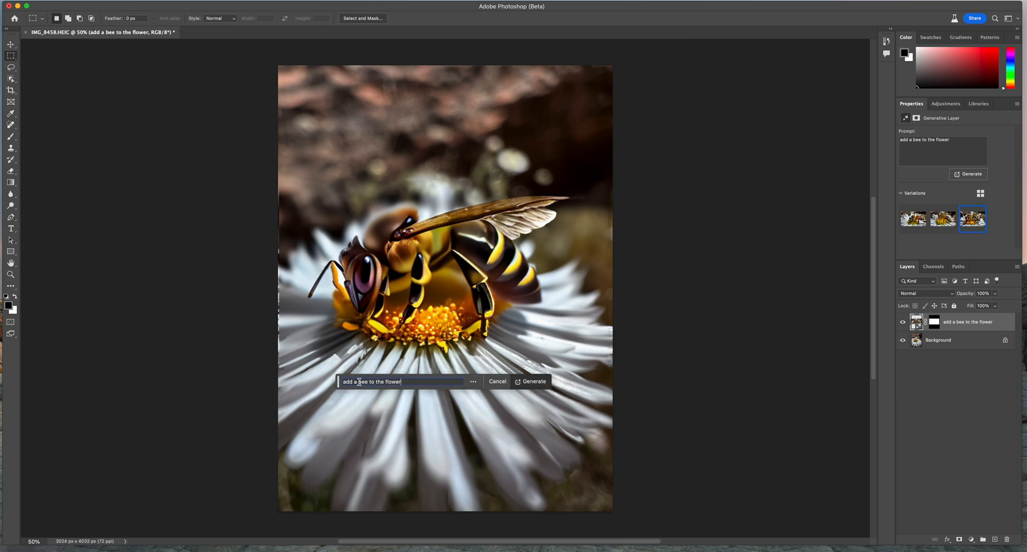
{"action": "left_click_drag", "start_coordinate": [358, 382], "coordinate": [370, 378]}
{"action": "key", "text": "Left"}
{"action": "type", "text": "natiave"}
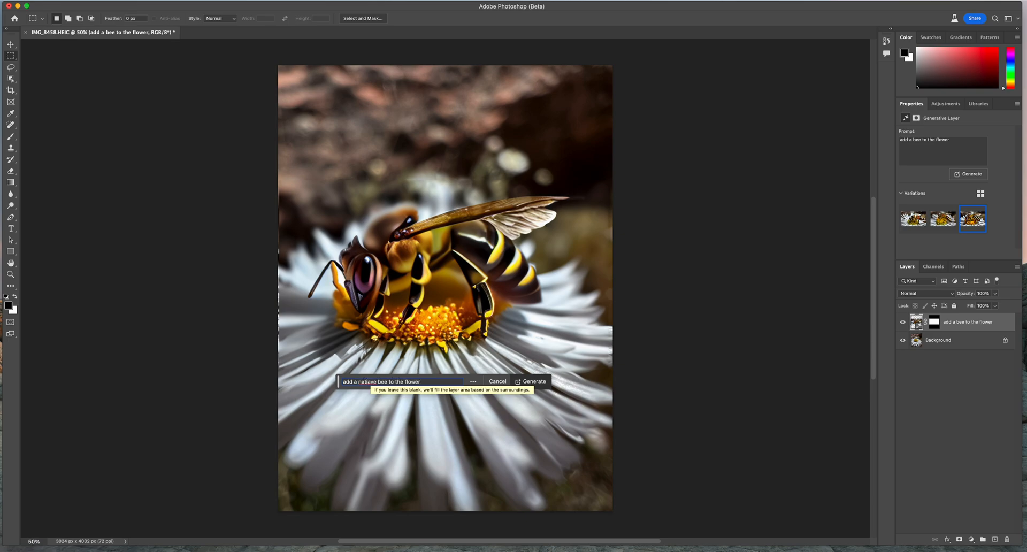
{"action": "key", "text": "BackSpace"}
{"action": "key", "text": "BackSpace"}
{"action": "key", "text": "BackSpace"}
{"action": "key", "text": "BackSpace"}
{"action": "type", "text": "ve"}
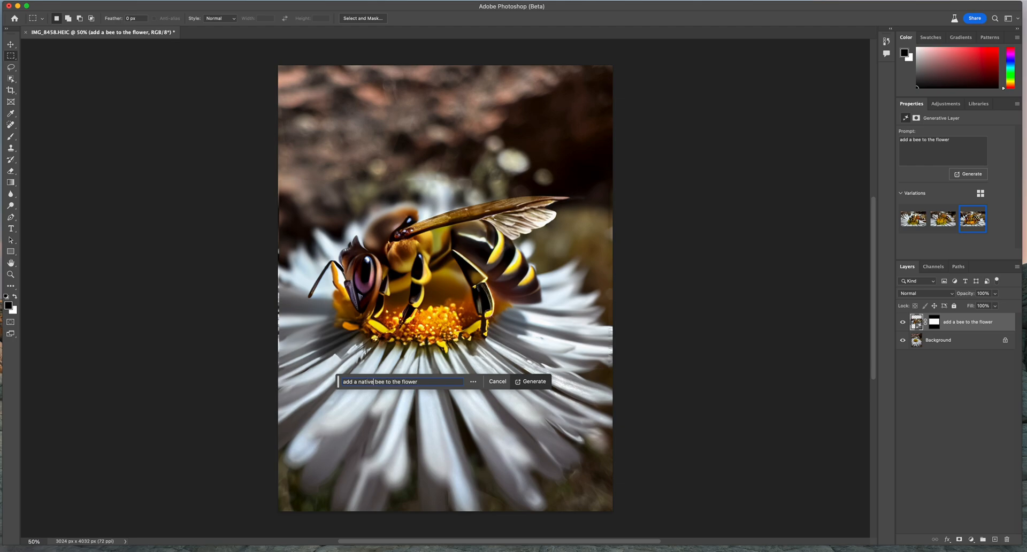
{"action": "left_click", "coordinate": [531, 380]}
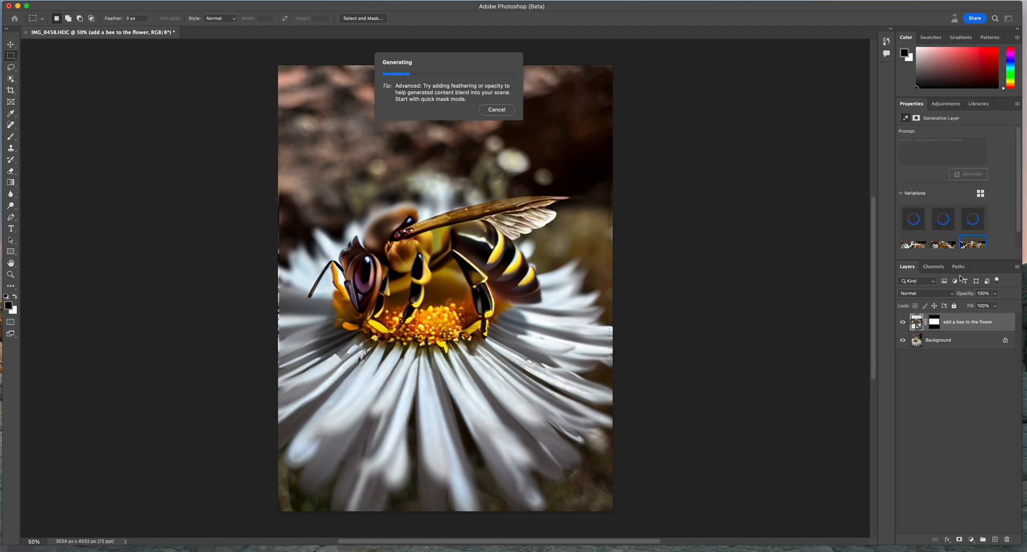
Step: Preview the second and third native bee variations to judge how realistic they look
{"action": "scroll", "coordinate": [998, 231], "scroll_direction": "down", "scroll_amount": 1}
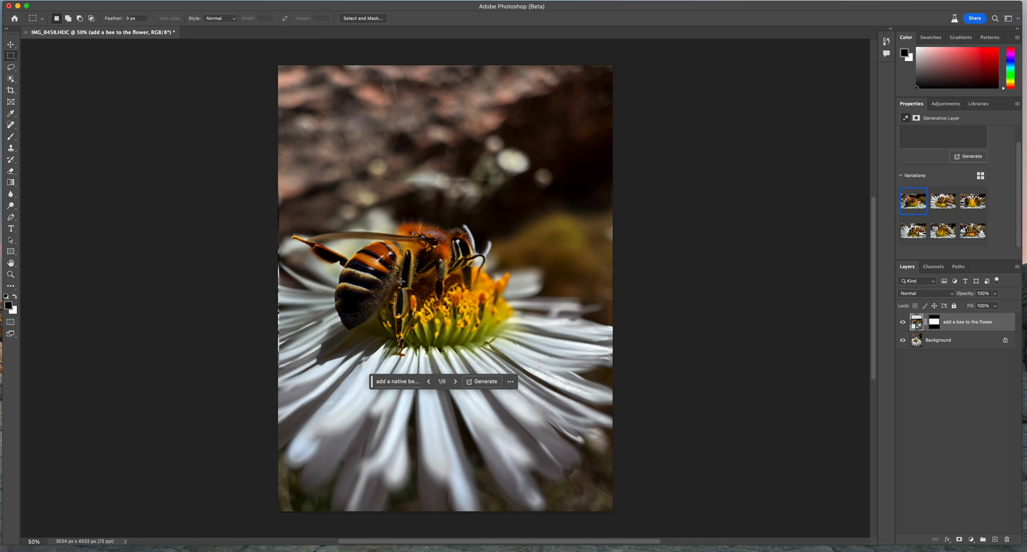
{"action": "left_click", "coordinate": [943, 202]}
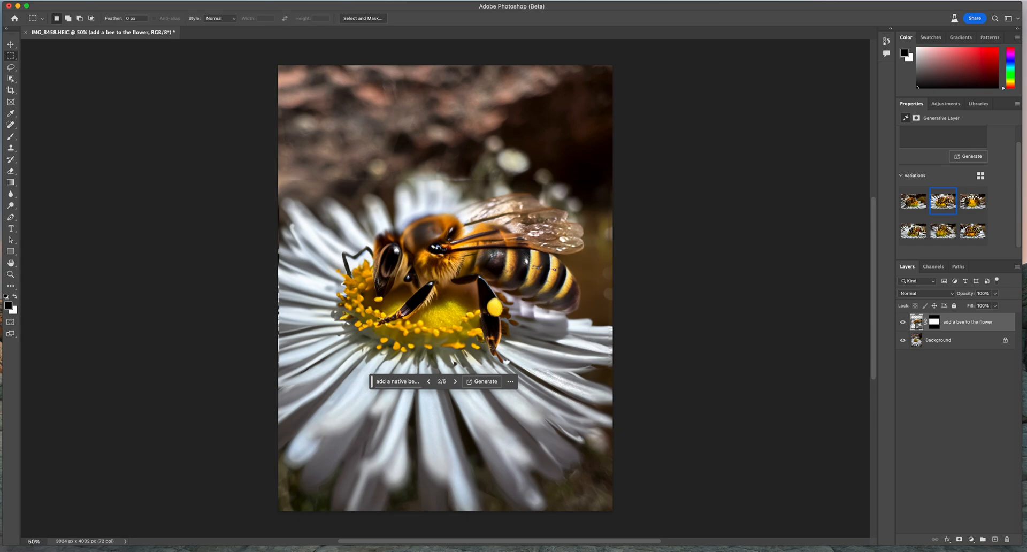
{"action": "left_click", "coordinate": [978, 202]}
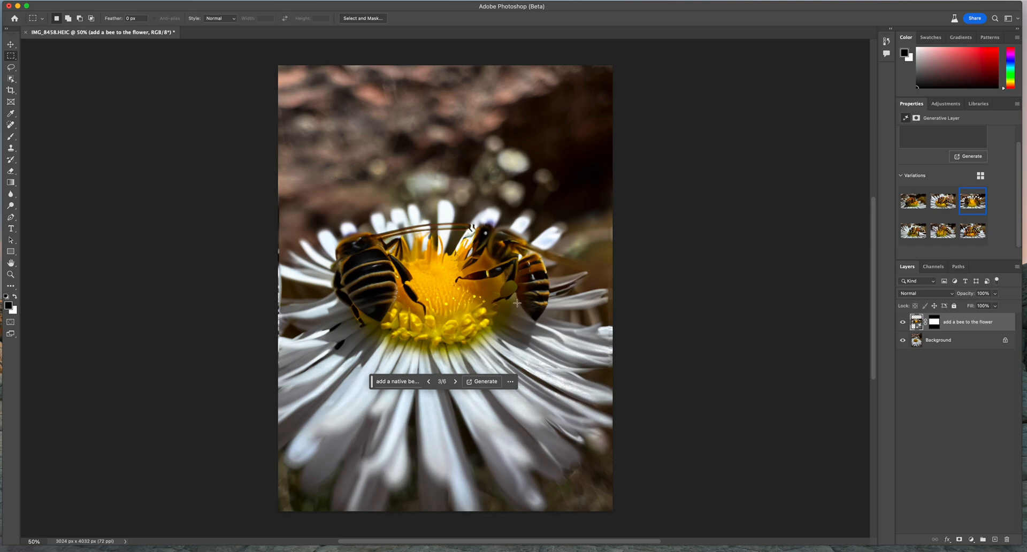
Step: Replace "native" with "wild" in the generative layer's prompt and generate new variations
{"action": "left_click", "coordinate": [402, 383]}
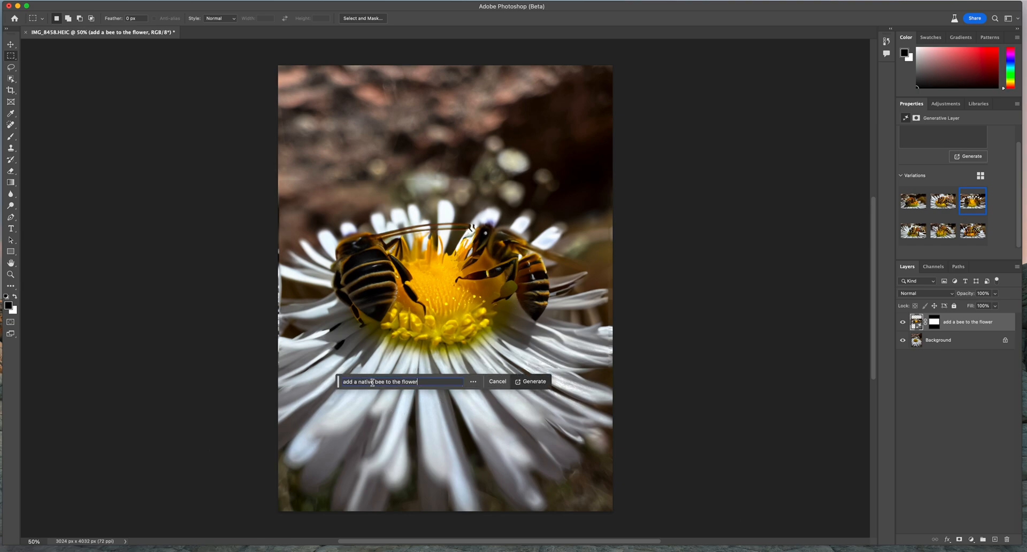
{"action": "double_click", "coordinate": [366, 382]}
{"action": "type", "text": "wild"}
{"action": "left_click", "coordinate": [527, 383]}
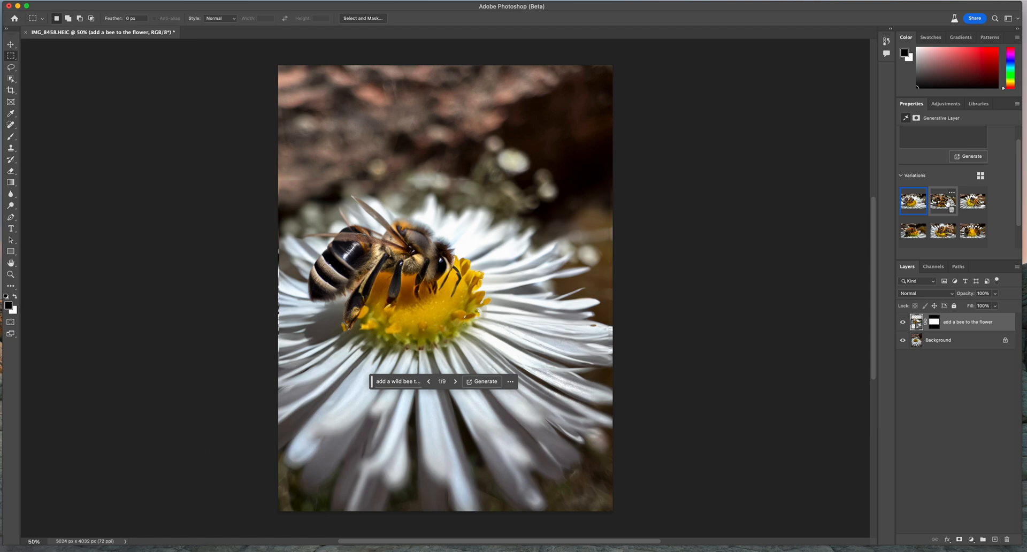
Step: Preview the second and third wild bee variations on the flower
{"action": "left_click", "coordinate": [945, 203]}
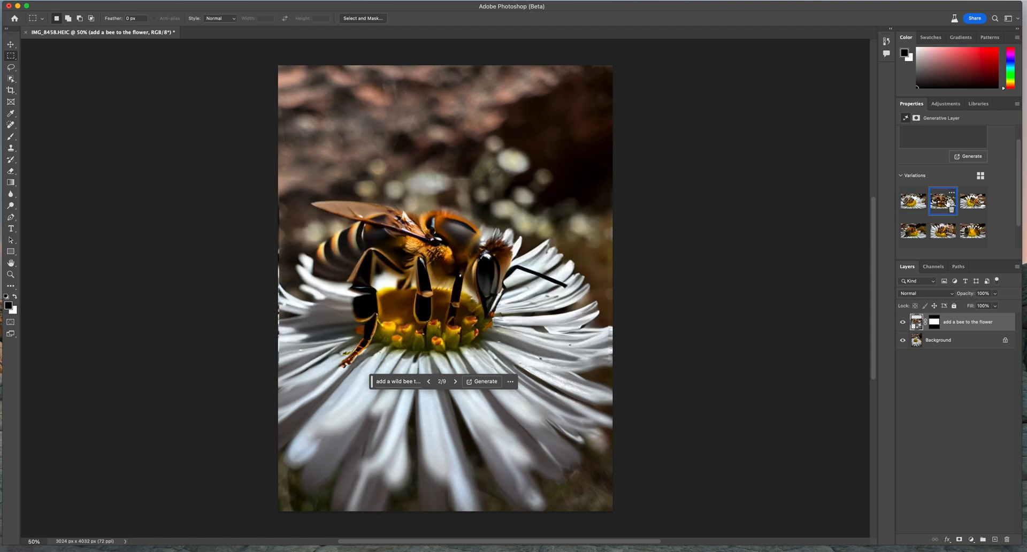
{"action": "left_click", "coordinate": [973, 201]}
{"action": "scroll", "coordinate": [973, 202], "scroll_direction": "down", "scroll_amount": 1}
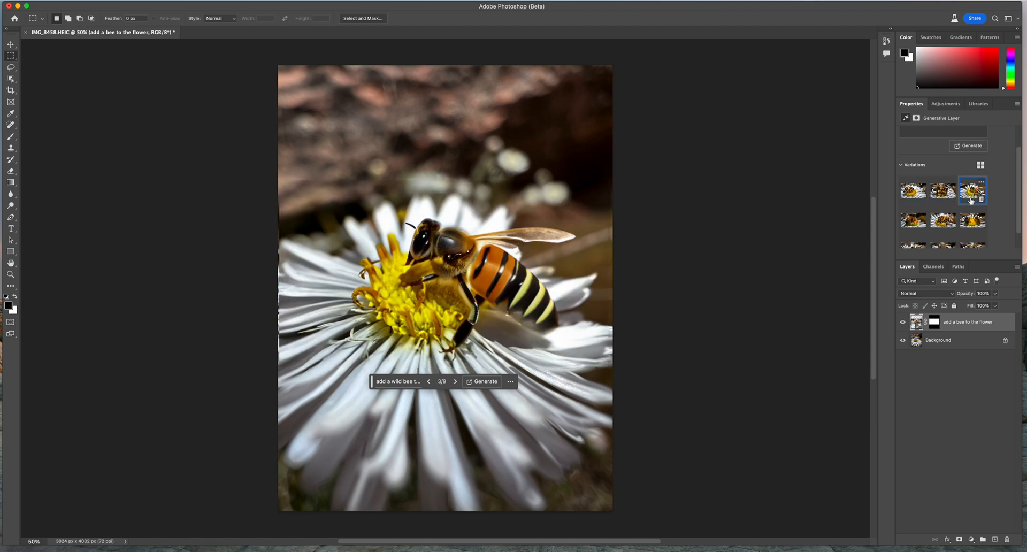
{"action": "scroll", "coordinate": [396, 383], "scroll_direction": "up", "scroll_amount": 1}
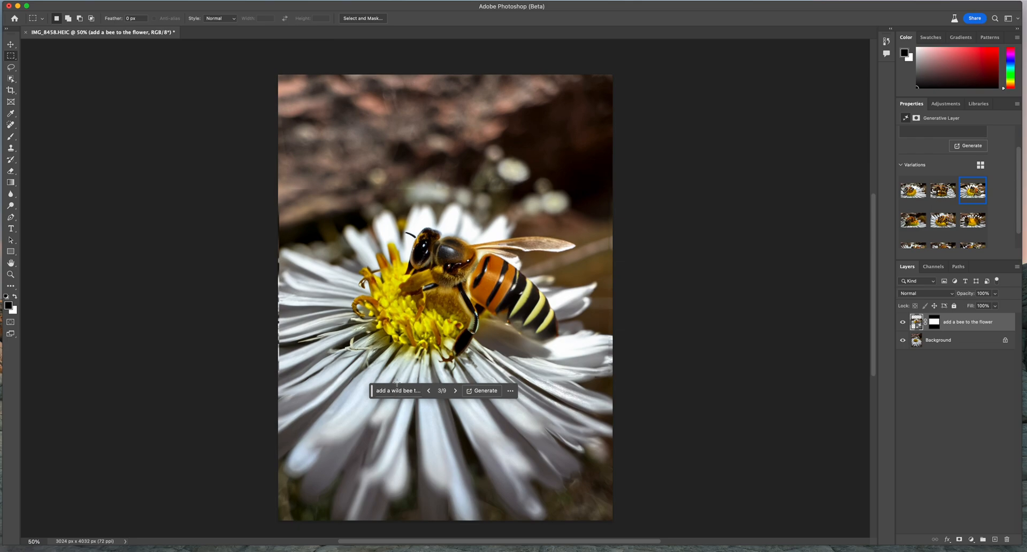
Step: Change the generative layer's prompt to "add a carpenter bee to the flower" and generate new variations
{"action": "left_click", "coordinate": [397, 391]}
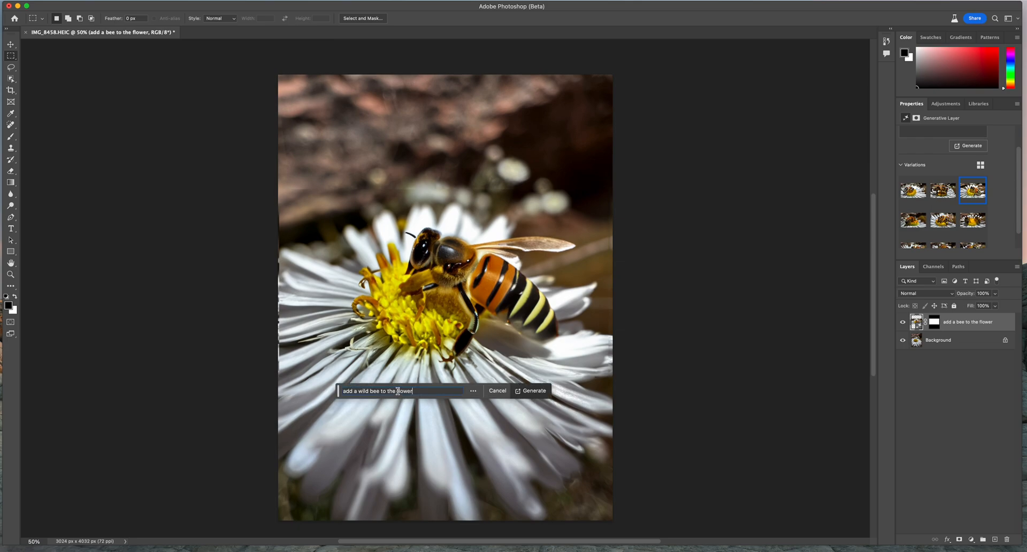
{"action": "triple_click", "coordinate": [362, 391]}
{"action": "double_click", "coordinate": [363, 391]}
{"action": "type", "text": "carpentr"}
{"action": "key", "text": "BackSpace"}
{"action": "type", "text": "er"}
{"action": "left_click", "coordinate": [529, 391]}
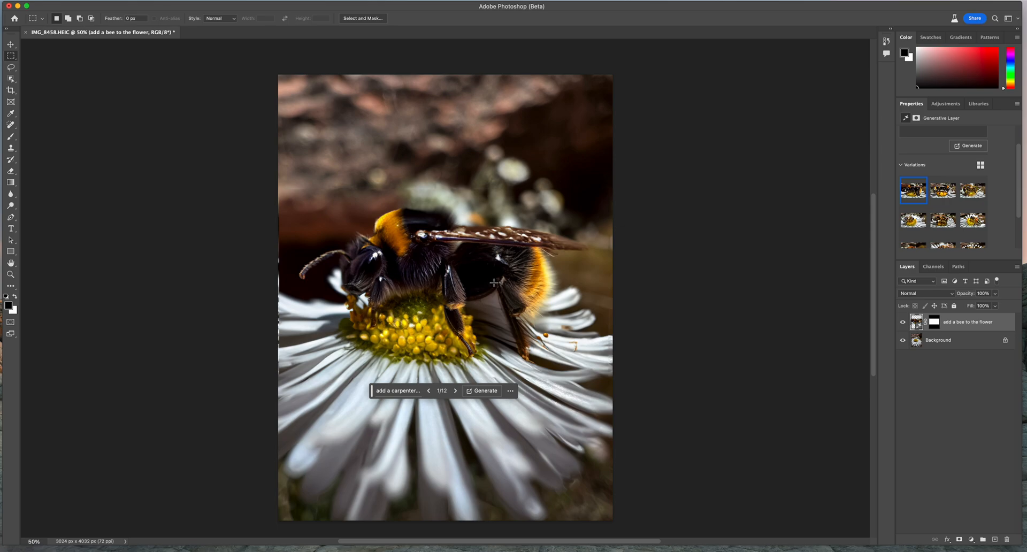
Step: Preview the second and third carpenter bee variations and examine the insect's anatomy
{"action": "left_click", "coordinate": [951, 198]}
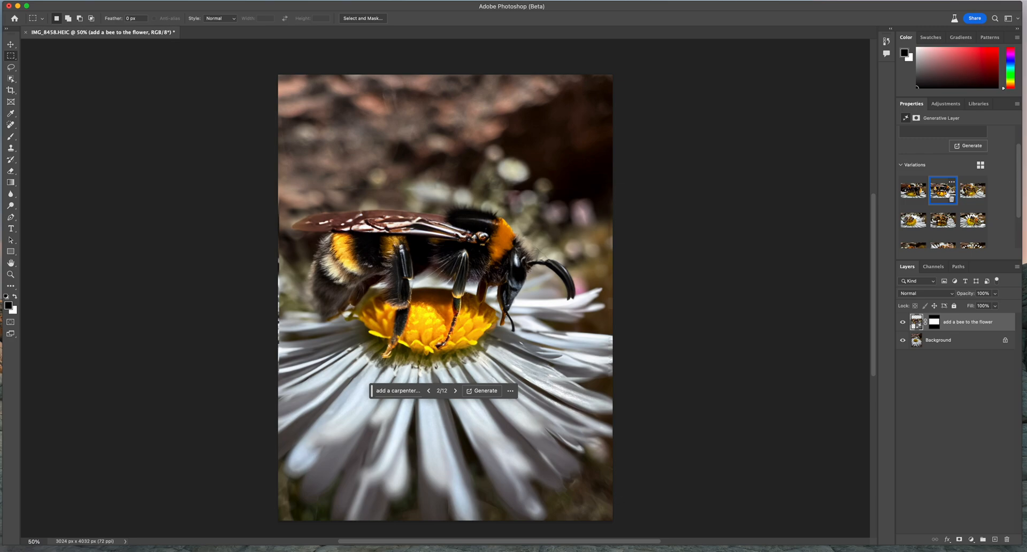
{"action": "left_click", "coordinate": [973, 191]}
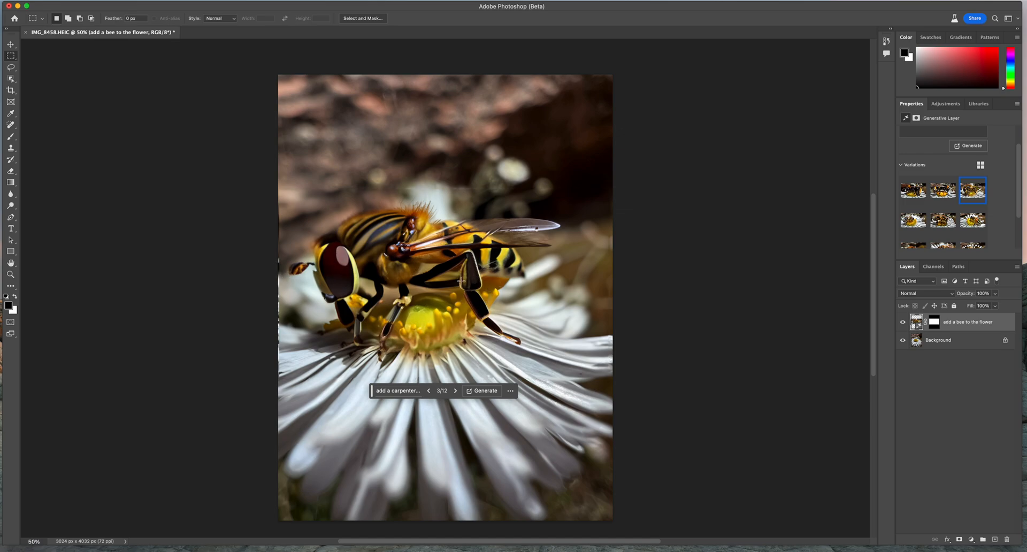
{"action": "scroll", "coordinate": [406, 393], "scroll_direction": "left", "scroll_amount": 3}
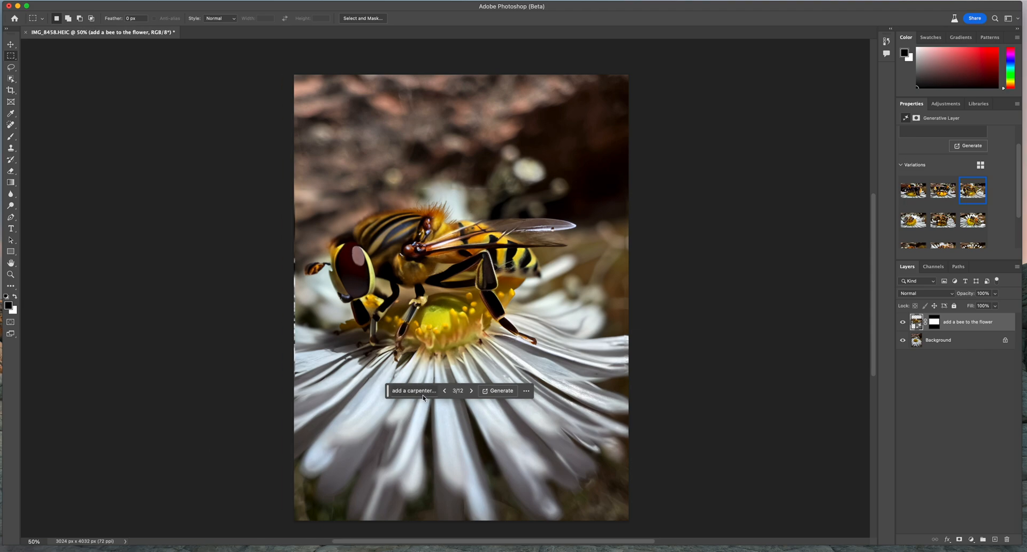
Step: Generate new variations with the prompt "add a bumble bee to the flower" and preview the second and third results
{"action": "left_click", "coordinate": [417, 393]}
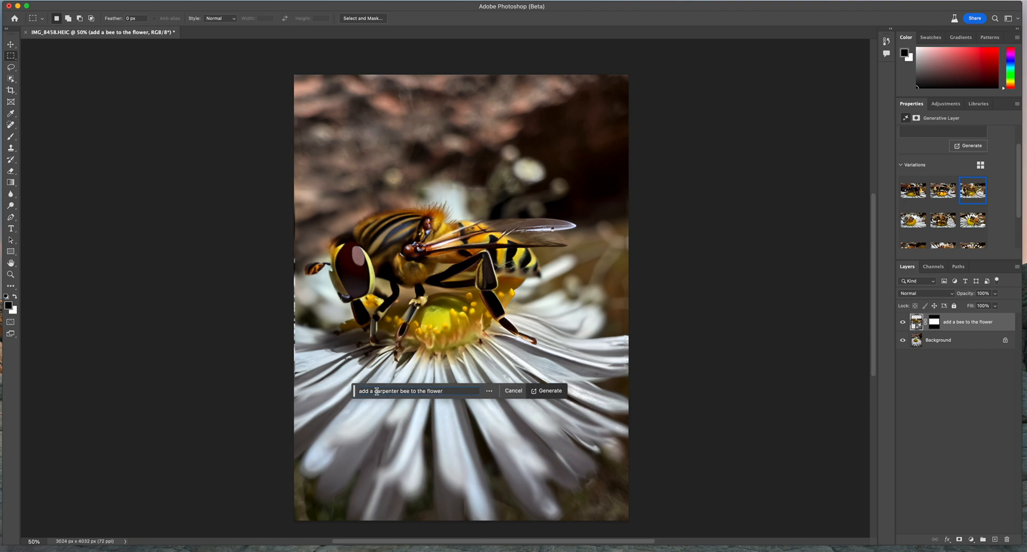
{"action": "left_click_drag", "start_coordinate": [374, 391], "coordinate": [398, 391]}
{"action": "type", "text": "bumble"}
{"action": "left_click", "coordinate": [551, 392]}
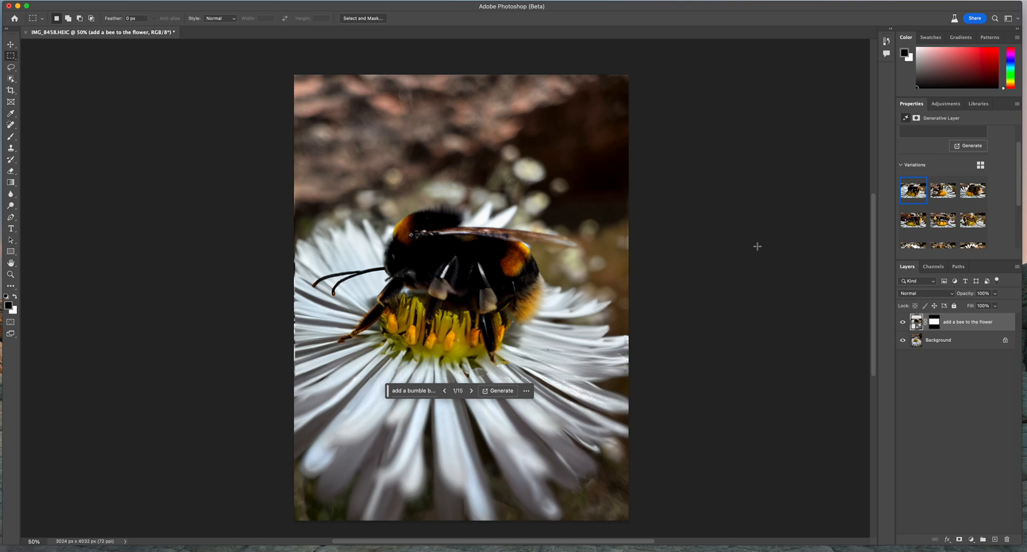
{"action": "left_click", "coordinate": [943, 191]}
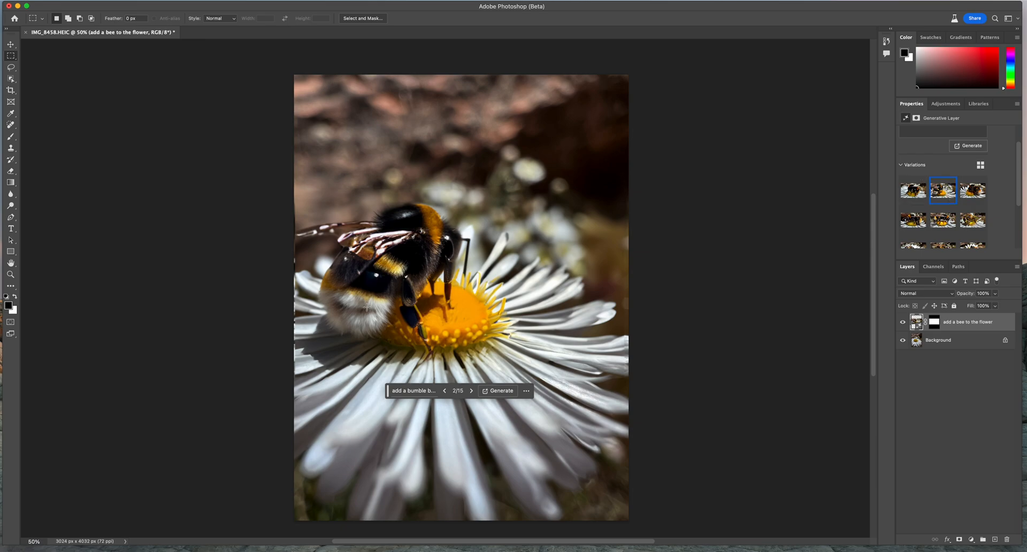
{"action": "left_click", "coordinate": [971, 188]}
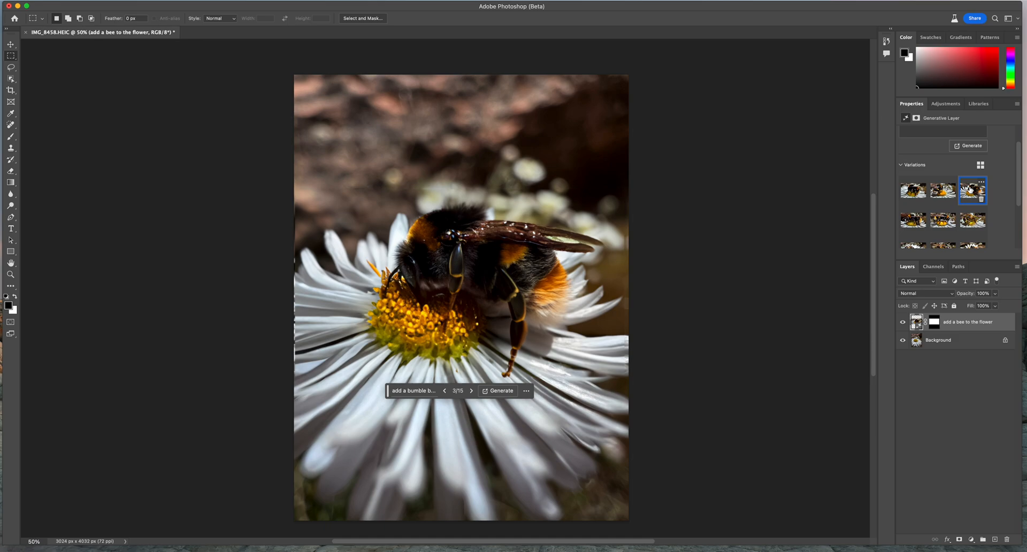
Step: Generate new variations with the prompt "add a sweat bee to the flower", preview the second result, and return to the first
{"action": "left_click", "coordinate": [415, 395]}
{"action": "double_click", "coordinate": [384, 391]}
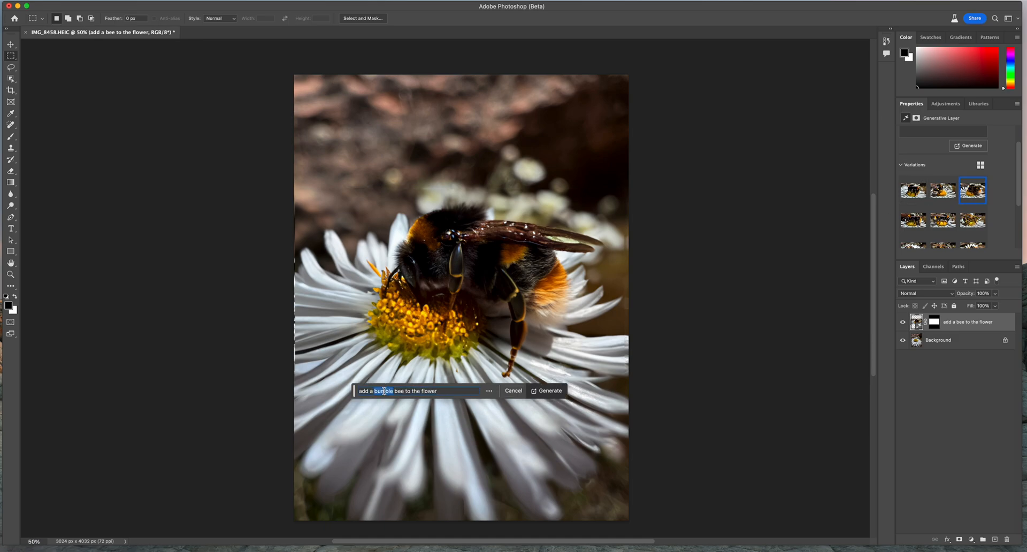
{"action": "type", "text": "sweat"}
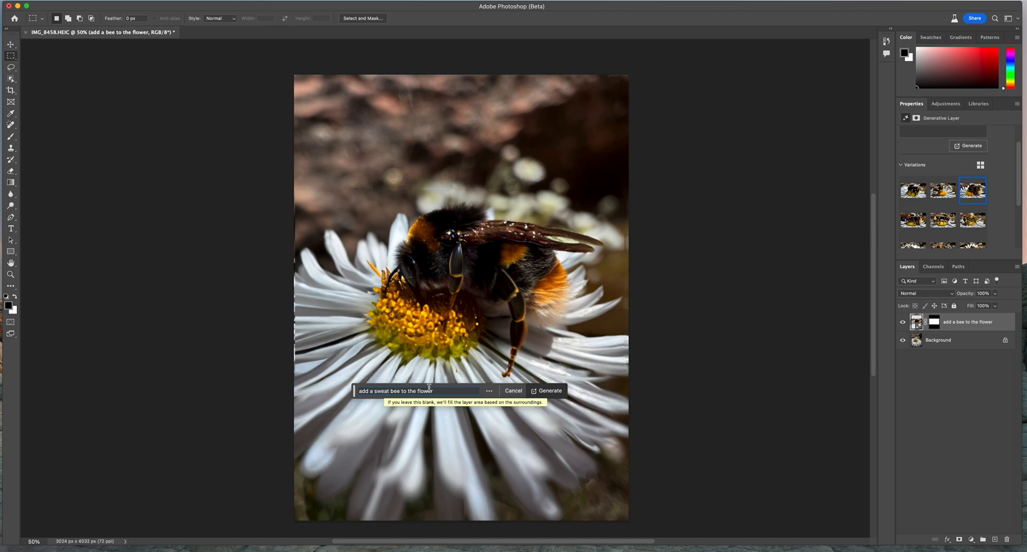
{"action": "left_click", "coordinate": [545, 395]}
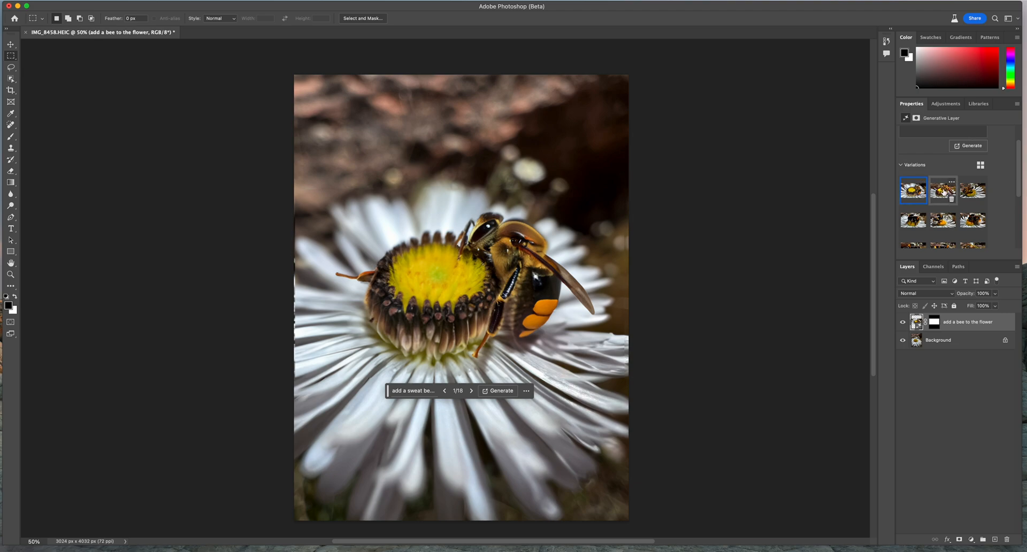
{"action": "left_click", "coordinate": [944, 192]}
{"action": "left_click", "coordinate": [913, 191]}
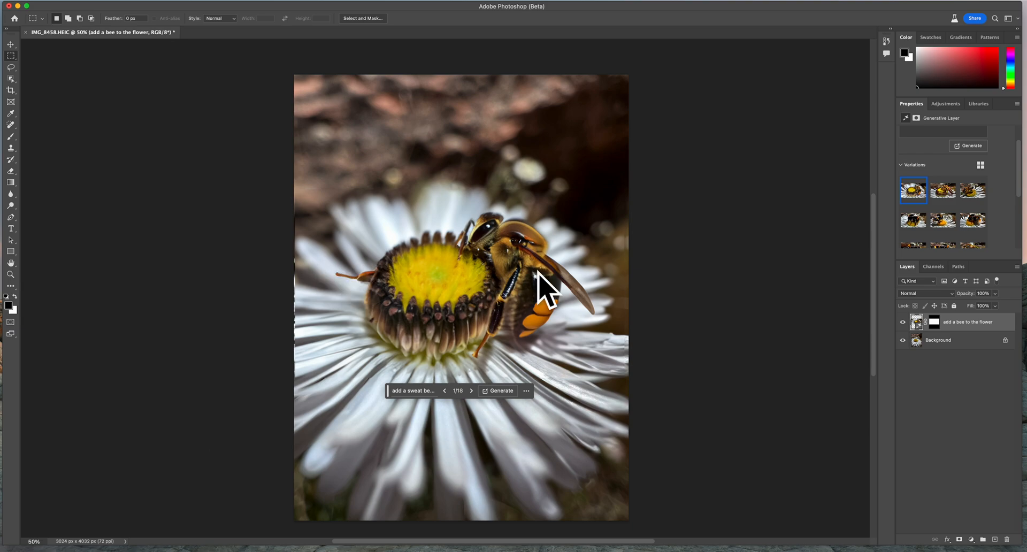
Step: Preview the second and third sweat bee variations
{"action": "left_click", "coordinate": [946, 195]}
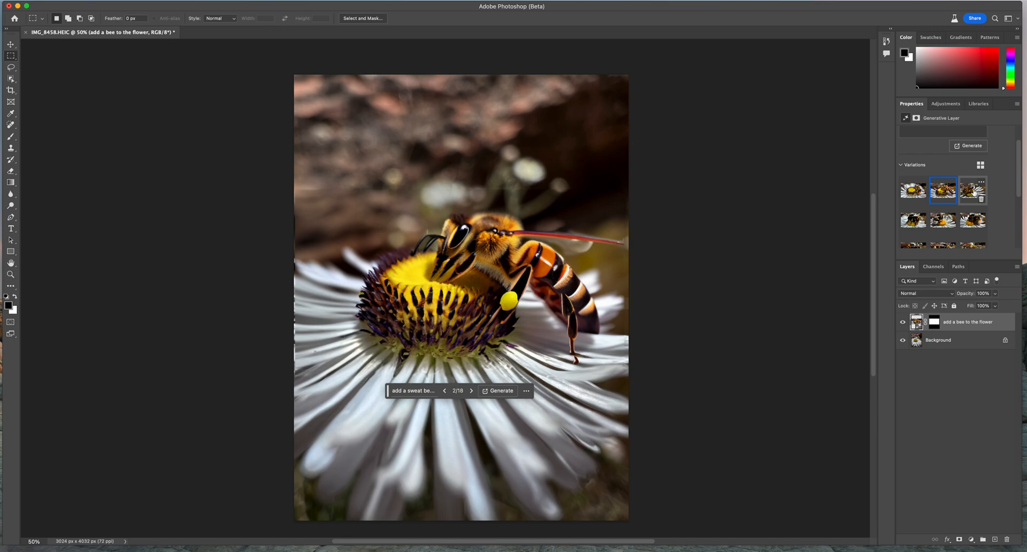
{"action": "left_click", "coordinate": [974, 193]}
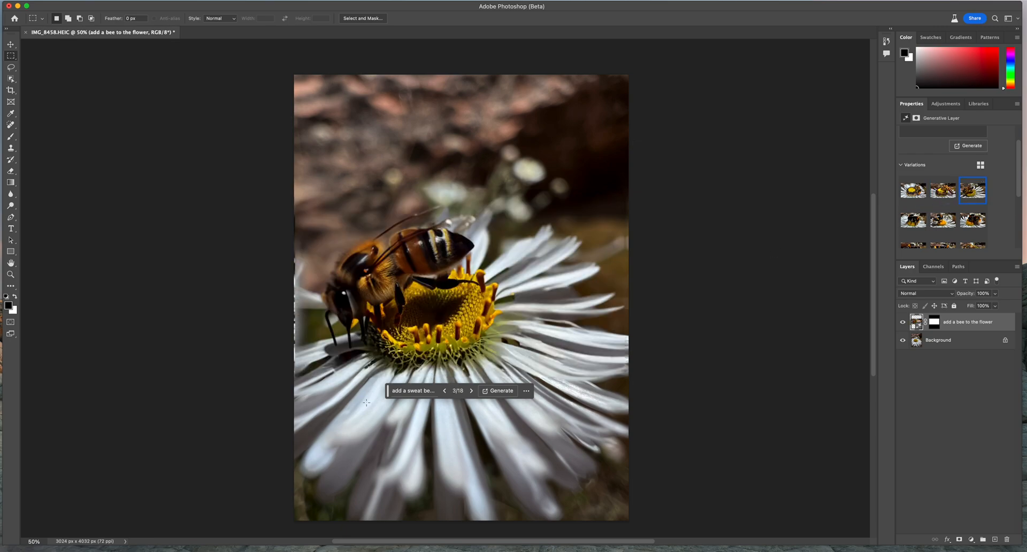
Step: Generate new variations with the prompt "add a fly to the flower" and preview the second and third results
{"action": "left_click", "coordinate": [412, 391]}
{"action": "double_click", "coordinate": [412, 391]}
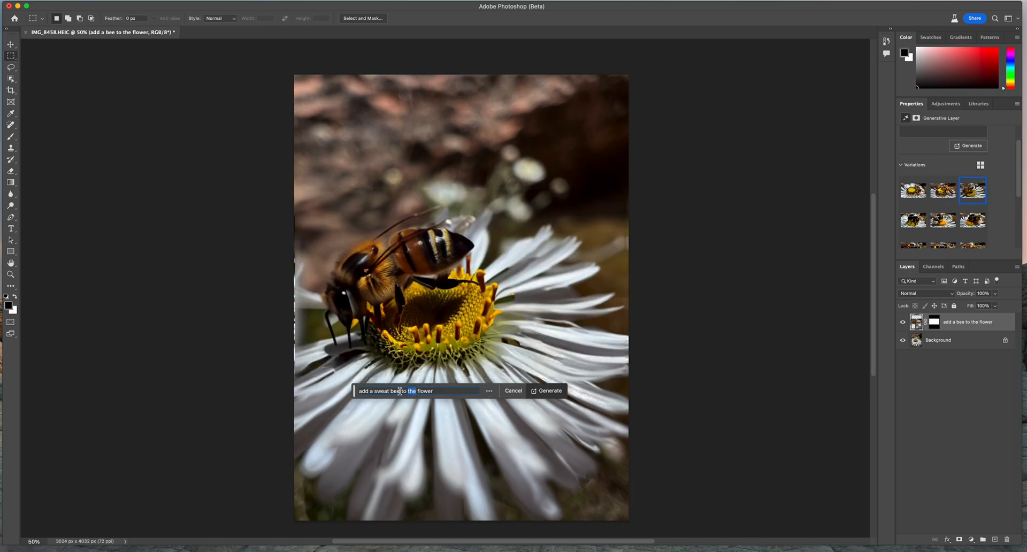
{"action": "left_click_drag", "start_coordinate": [401, 391], "coordinate": [374, 391]}
{"action": "type", "text": "fly"}
{"action": "left_click", "coordinate": [549, 390]}
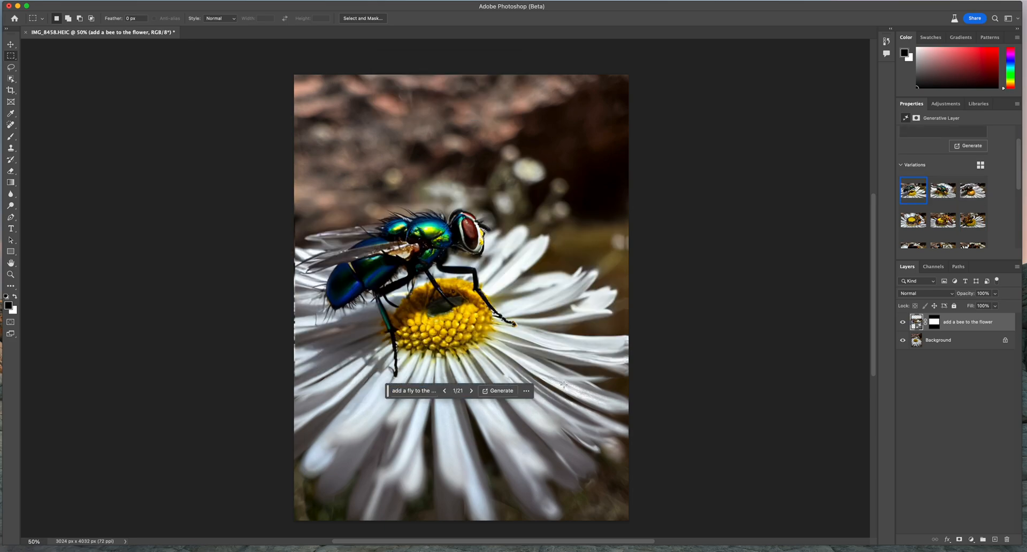
{"action": "left_click", "coordinate": [943, 197]}
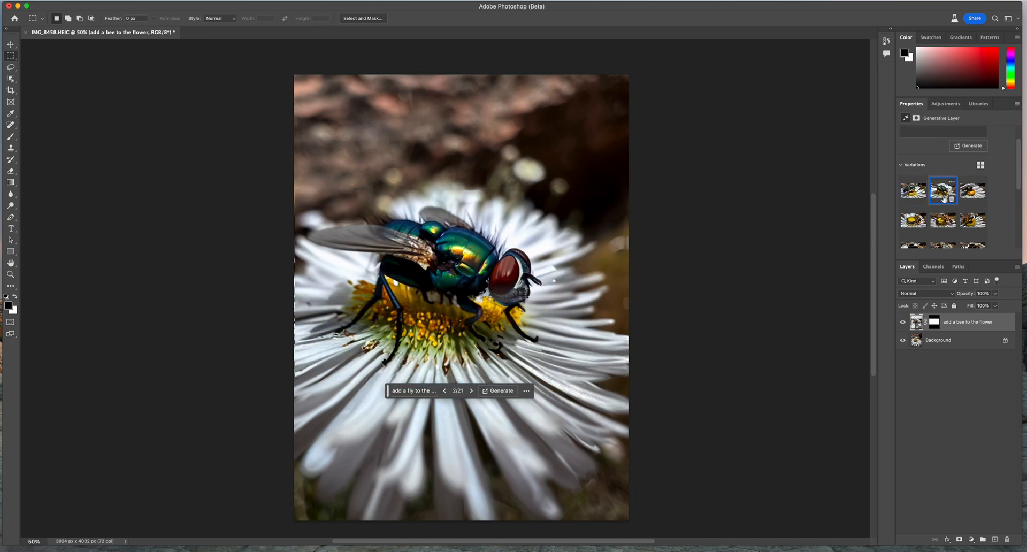
{"action": "left_click", "coordinate": [974, 194]}
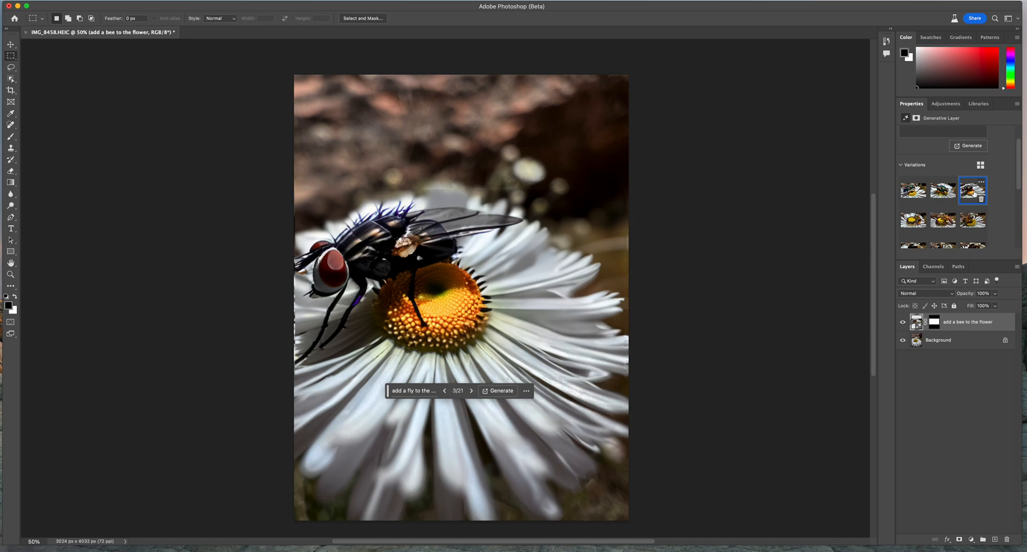
Step: Change the prompt to "add a xylocopa to the flower", generate new variations, and preview the second and third results
{"action": "left_click", "coordinate": [410, 392]}
{"action": "double_click", "coordinate": [376, 391]}
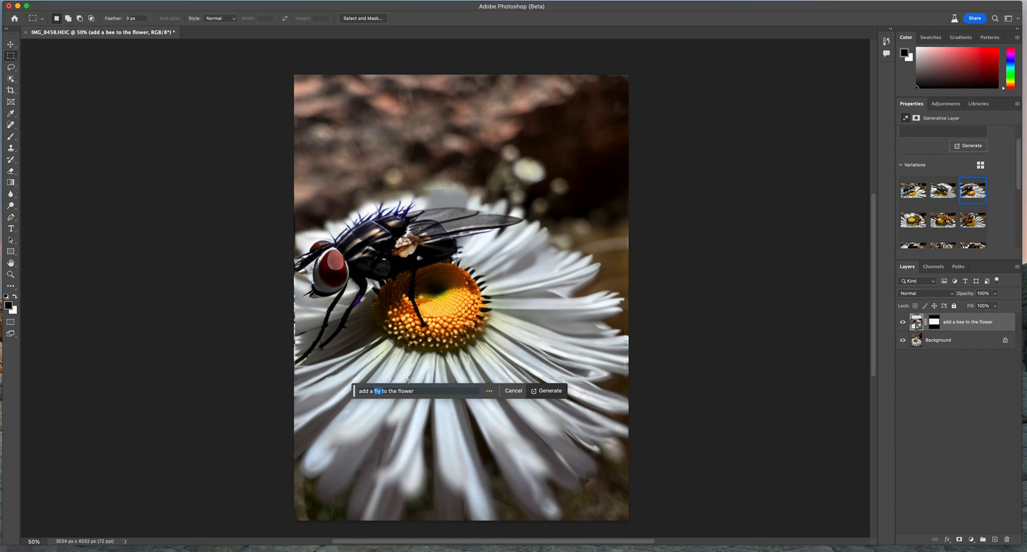
{"action": "type", "text": "xylocopa"}
{"action": "left_click", "coordinate": [553, 395]}
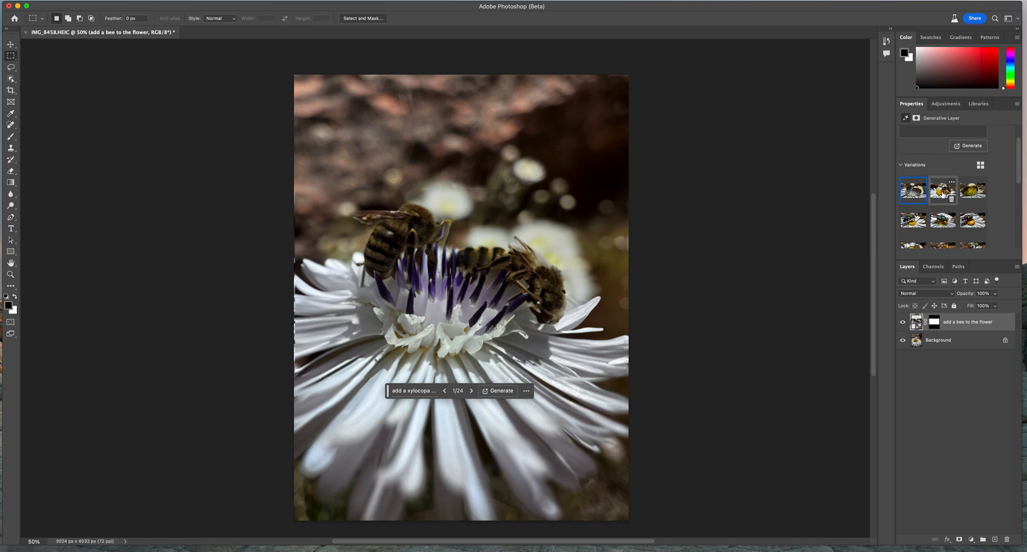
{"action": "left_click", "coordinate": [942, 190]}
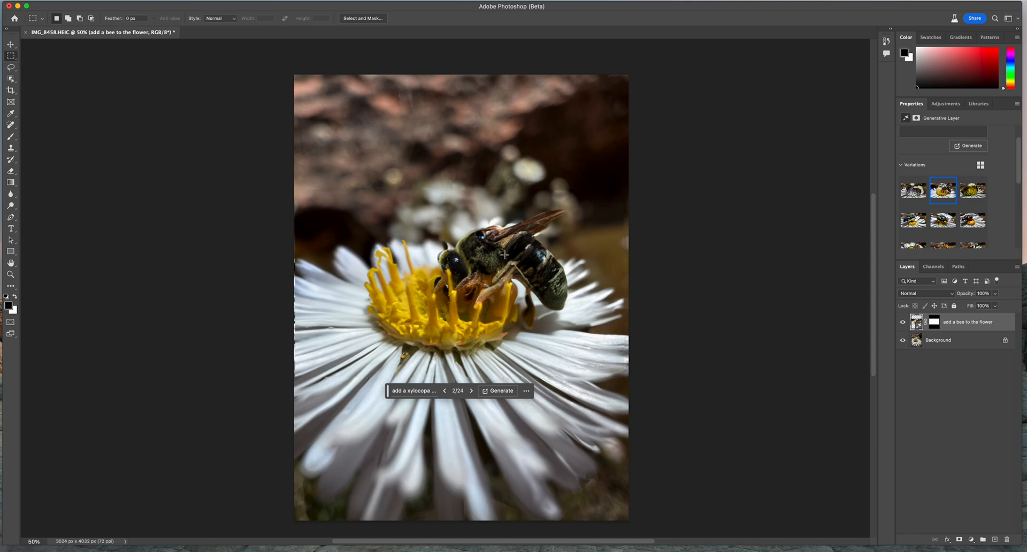
{"action": "left_click", "coordinate": [973, 193]}
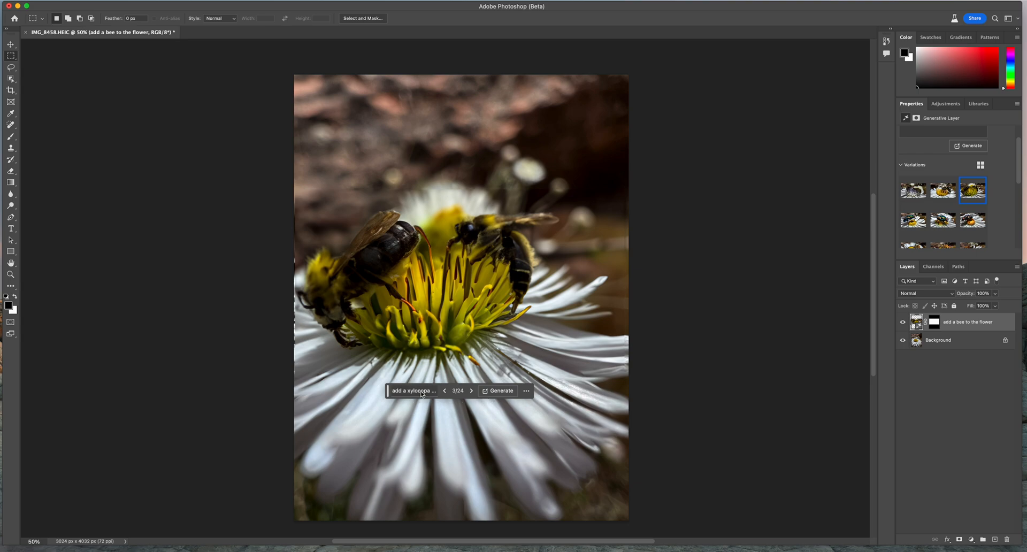
Step: Generate new variations with the prompt "add a fairy to the flower" and preview the second and third results
{"action": "left_click", "coordinate": [399, 391]}
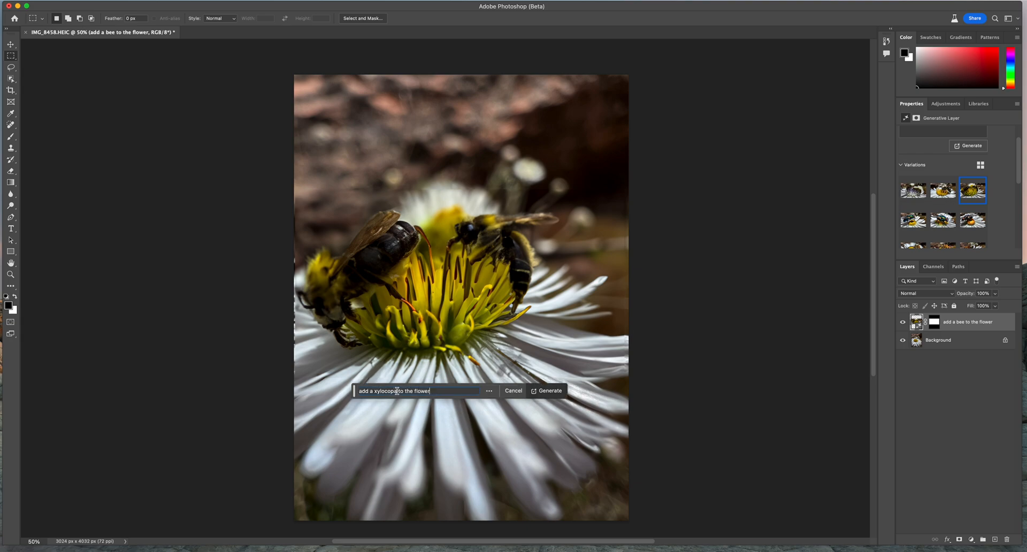
{"action": "mouse_move", "coordinate": [397, 392]}
{"action": "left_mouse_down"}
{"action": "mouse_move", "coordinate": [358, 392]}
{"action": "mouse_move", "coordinate": [376, 392]}
{"action": "left_mouse_up"}
{"action": "type", "text": "fairy"}
{"action": "left_click", "coordinate": [560, 392]}
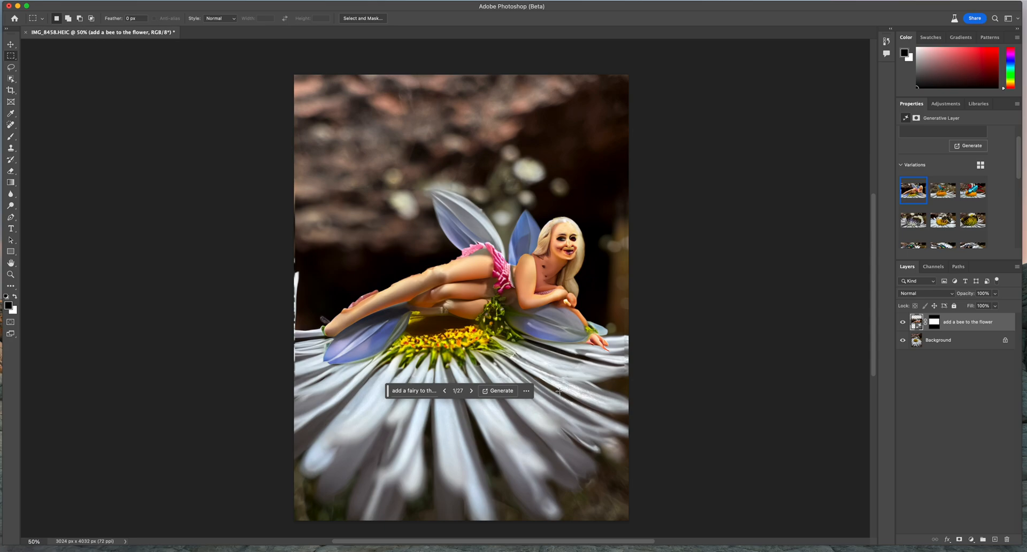
{"action": "left_click", "coordinate": [943, 192]}
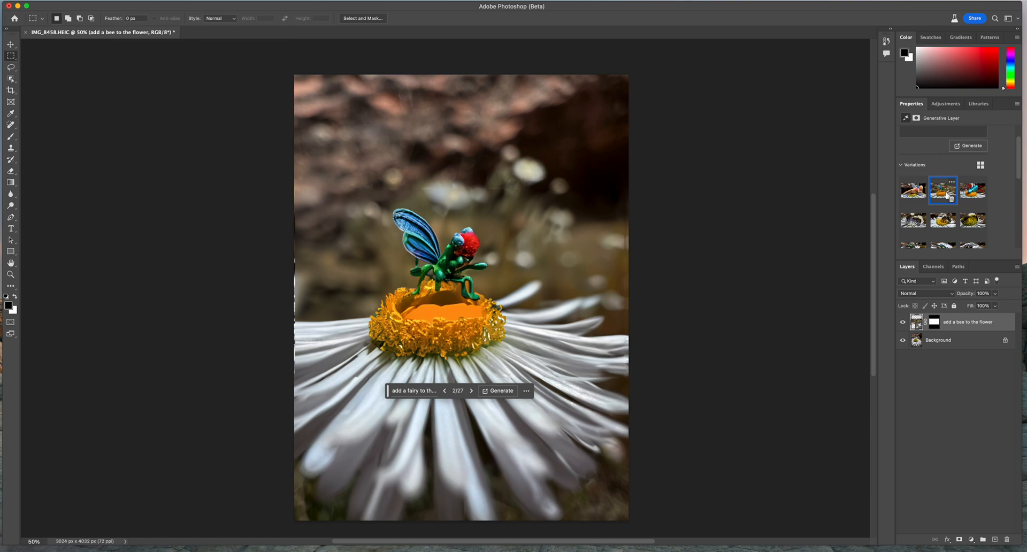
{"action": "left_click", "coordinate": [972, 191]}
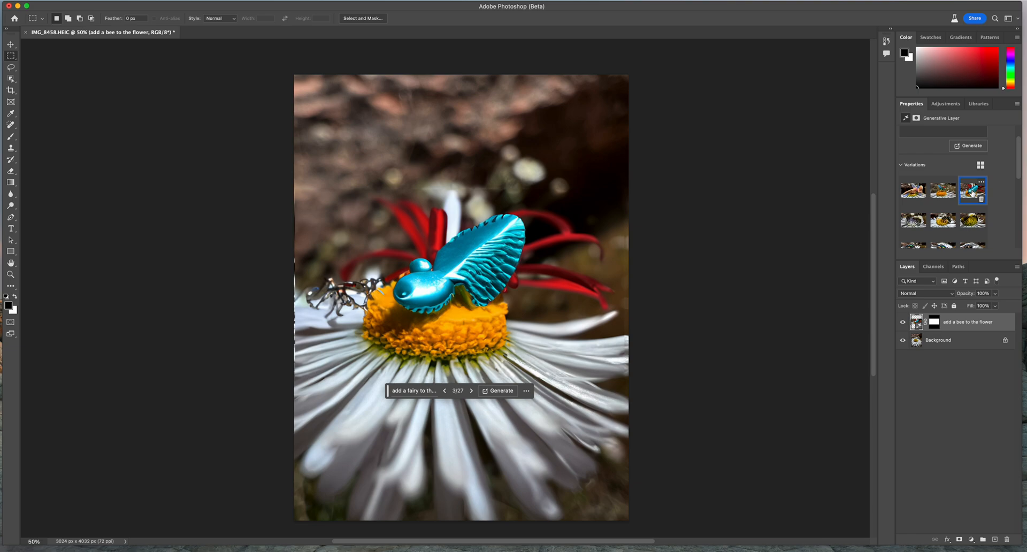
Step: Replace the prompt with "add a corvette", generate new variations, and preview the second and third results
{"action": "left_click", "coordinate": [415, 391]}
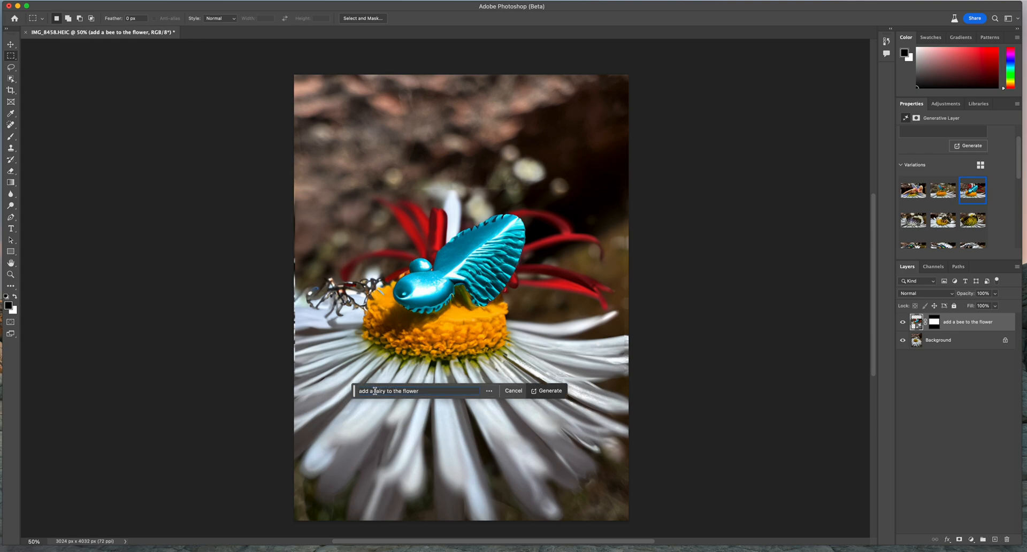
{"action": "left_click_drag", "start_coordinate": [375, 391], "coordinate": [421, 390]}
{"action": "type", "text": "unicorn"}
{"action": "key", "text": "Return"}
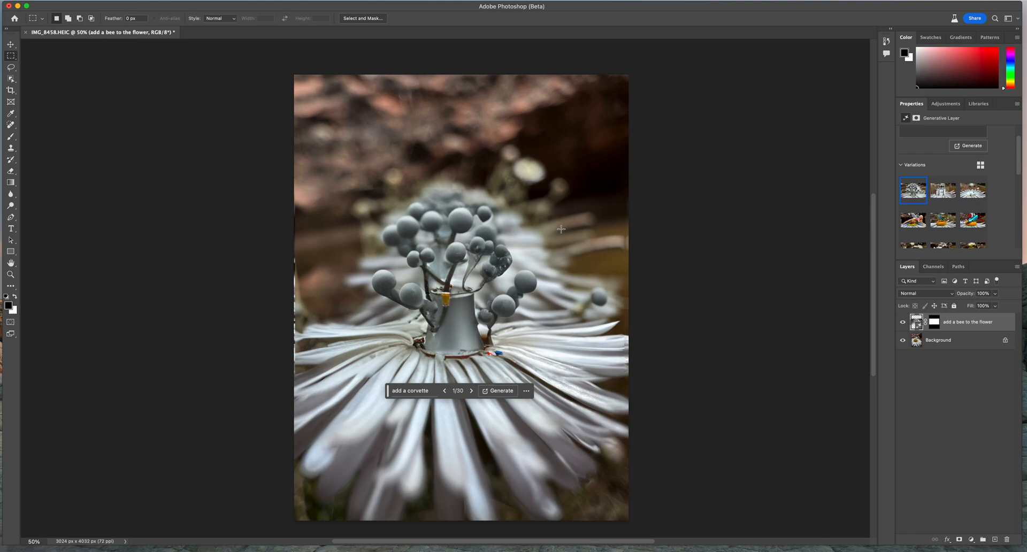
{"action": "left_click", "coordinate": [948, 191]}
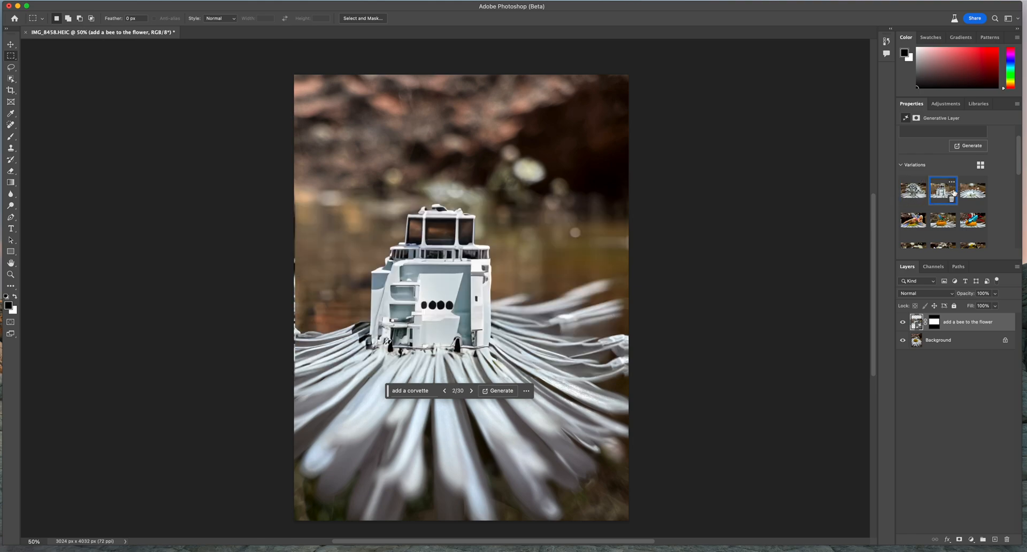
{"action": "left_click", "coordinate": [972, 192]}
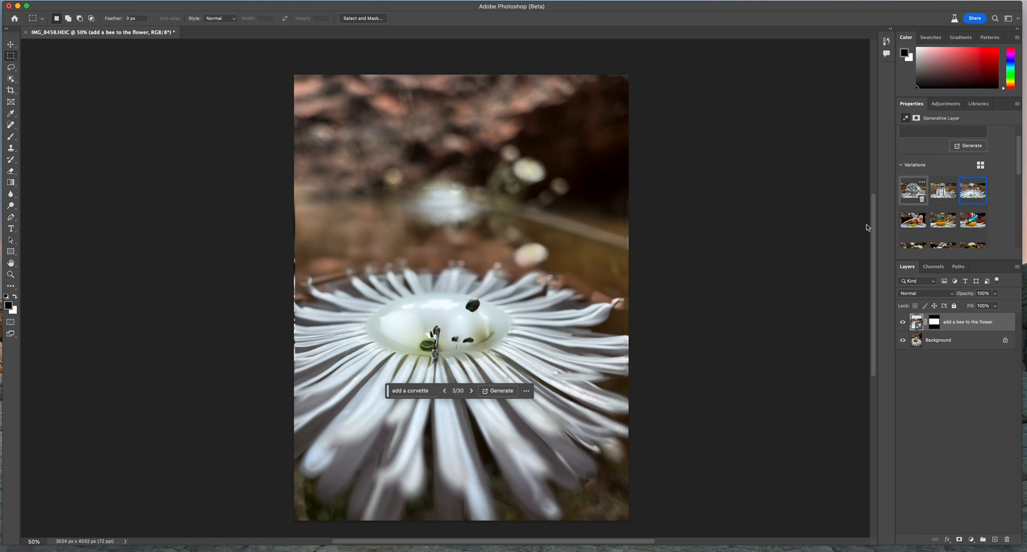
Step: Generate new variations with the prompt "add a prius" and preview the second and third results
{"action": "left_click", "coordinate": [416, 391]}
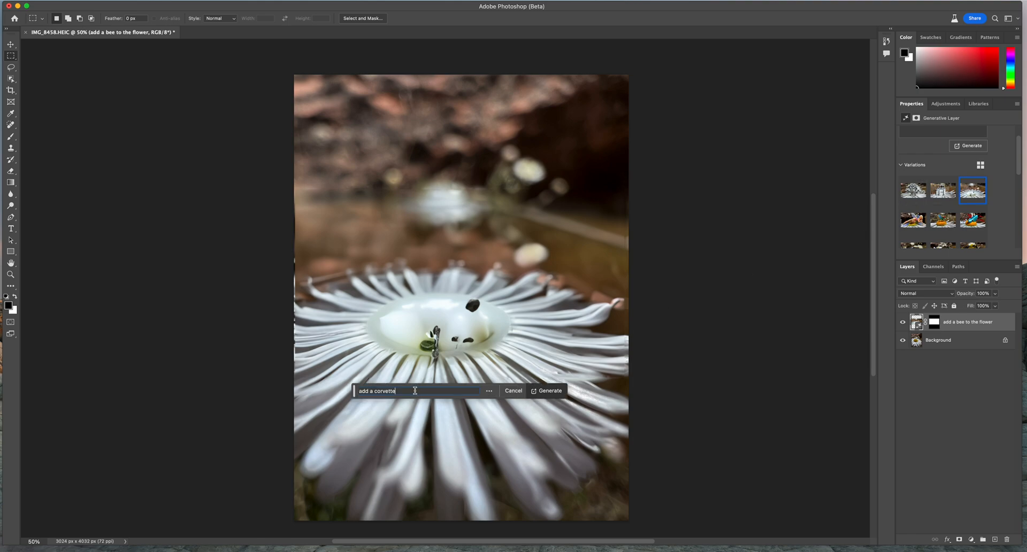
{"action": "double_click", "coordinate": [385, 391]}
{"action": "type", "text": "prius"}
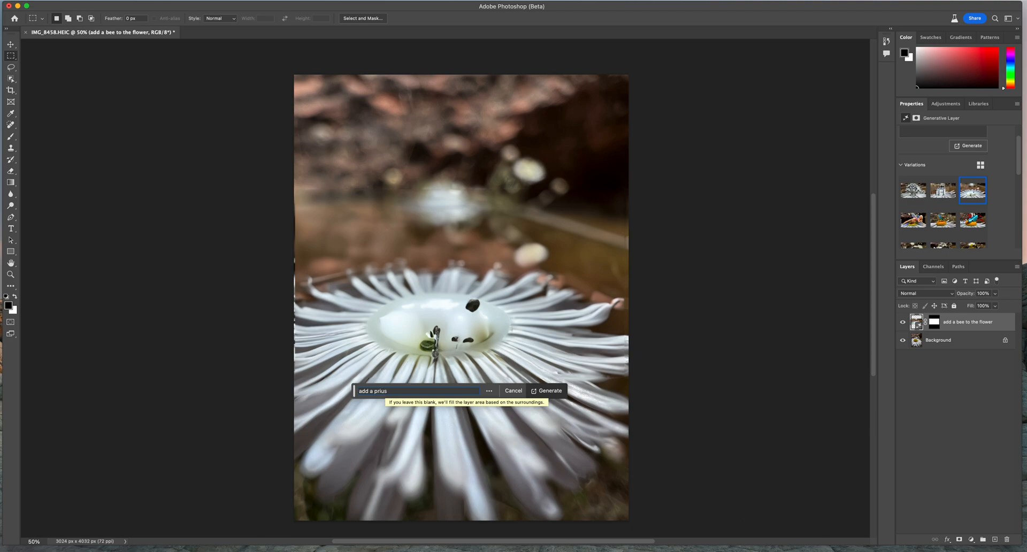
{"action": "key", "text": "Return"}
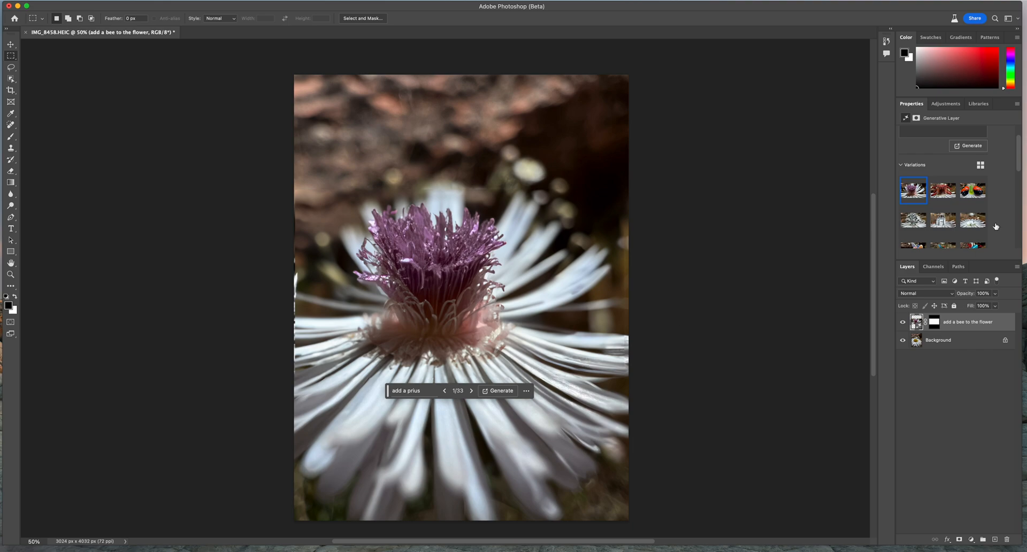
{"action": "left_click", "coordinate": [941, 191]}
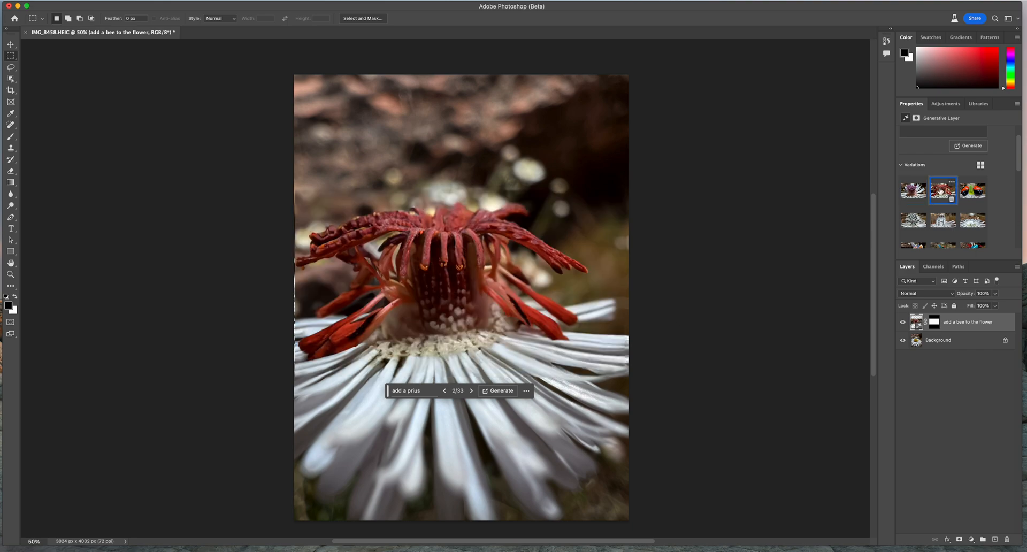
{"action": "left_click", "coordinate": [971, 191]}
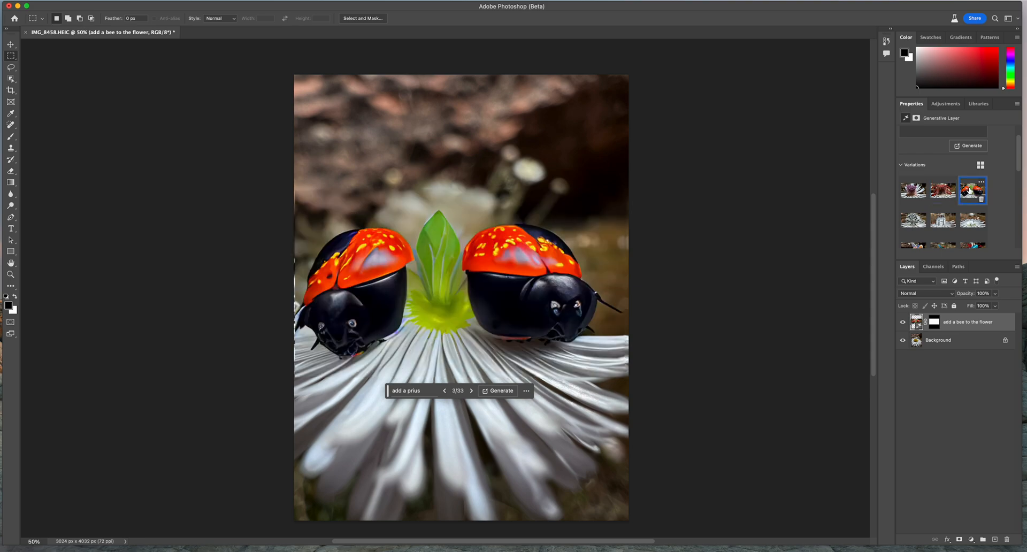
Step: Extend the prompt to "add a prius car", generate new variations, and preview the second and third results
{"action": "left_click", "coordinate": [404, 393]}
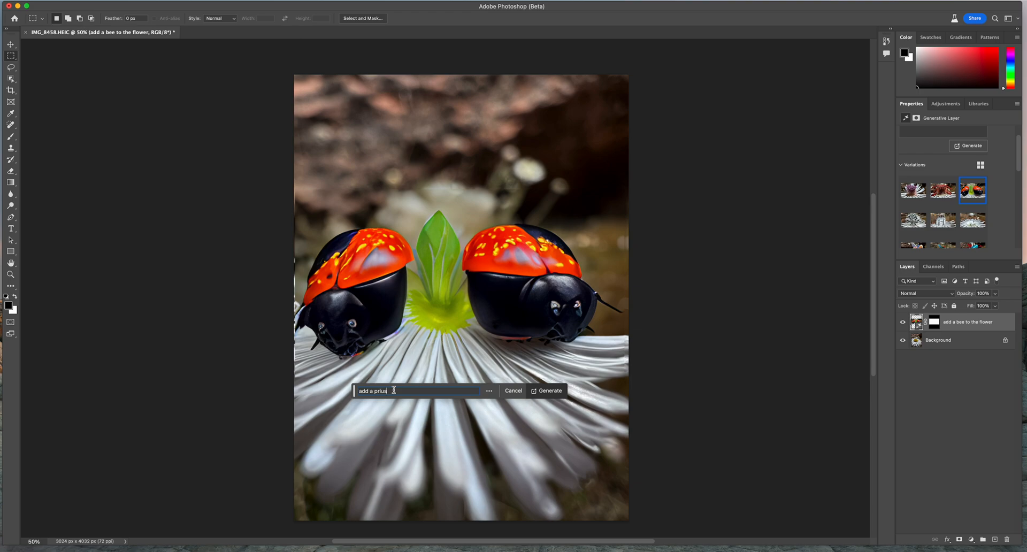
{"action": "type", "text": "add a prius"}
{"action": "key", "text": "Return"}
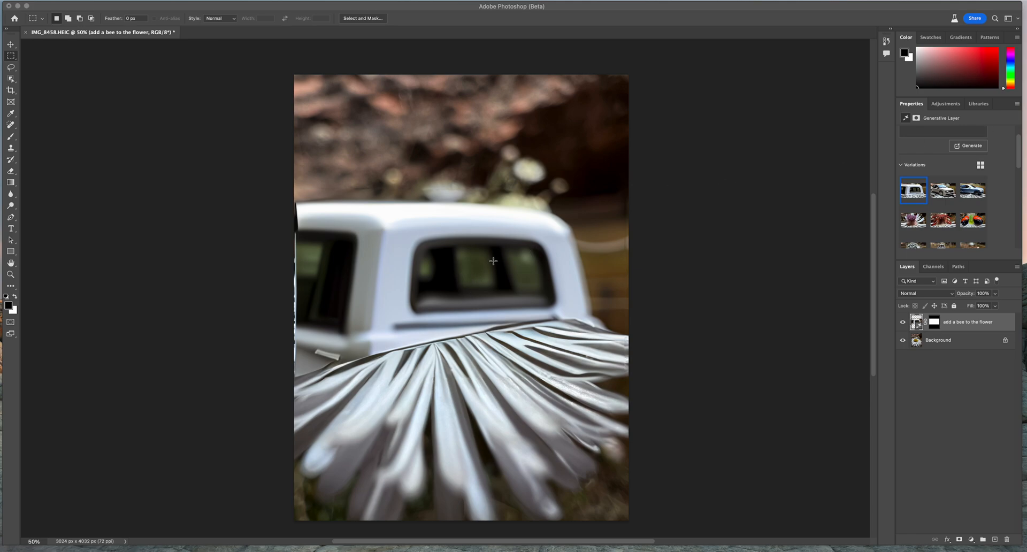
{"action": "left_click", "coordinate": [589, 245]}
{"action": "mouse_move", "coordinate": [972, 220]}
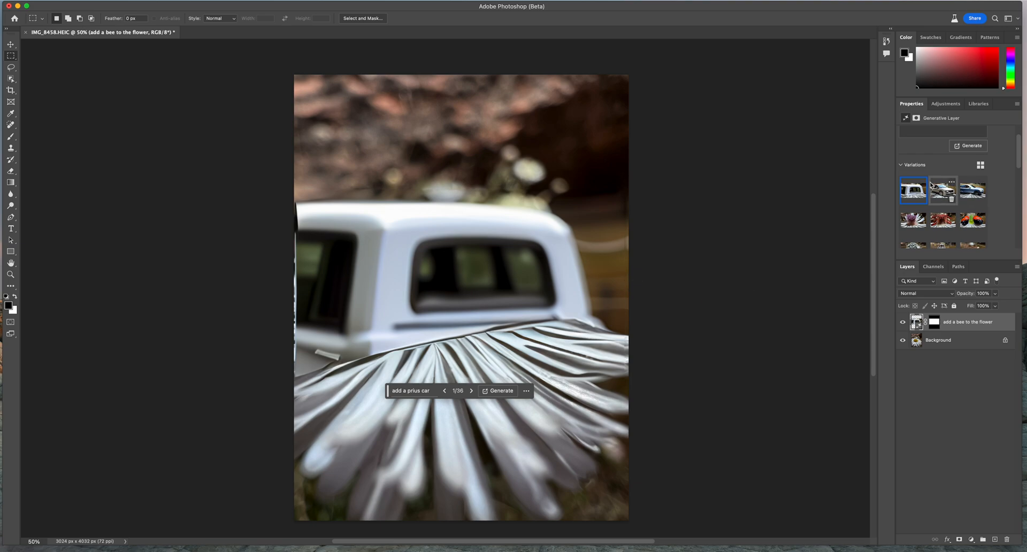
{"action": "left_click", "coordinate": [945, 191]}
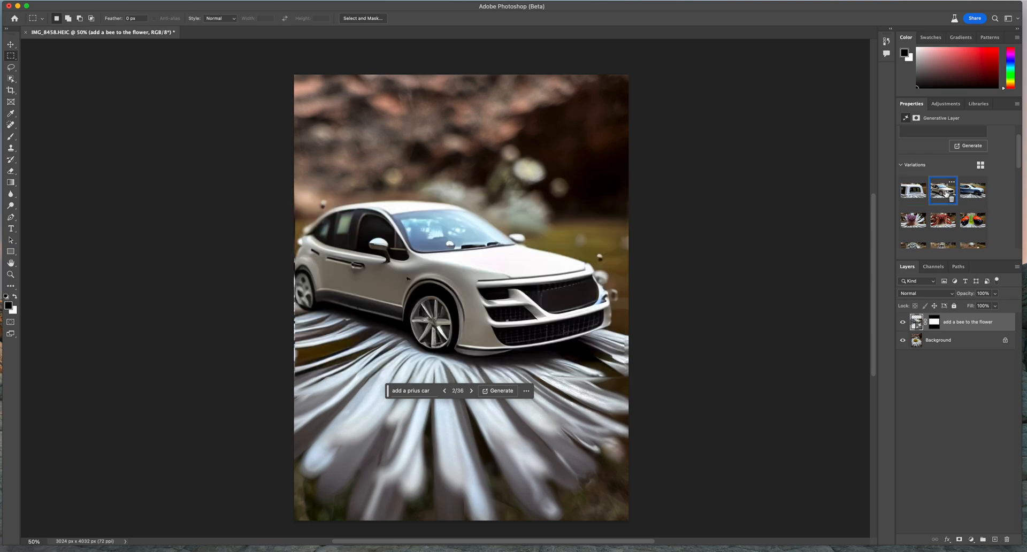
{"action": "left_click", "coordinate": [975, 192]}
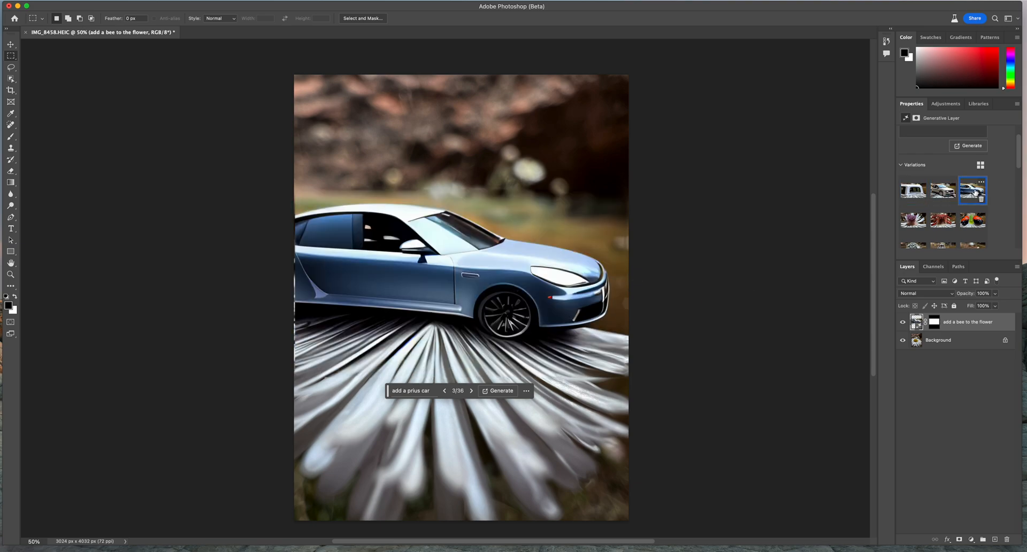